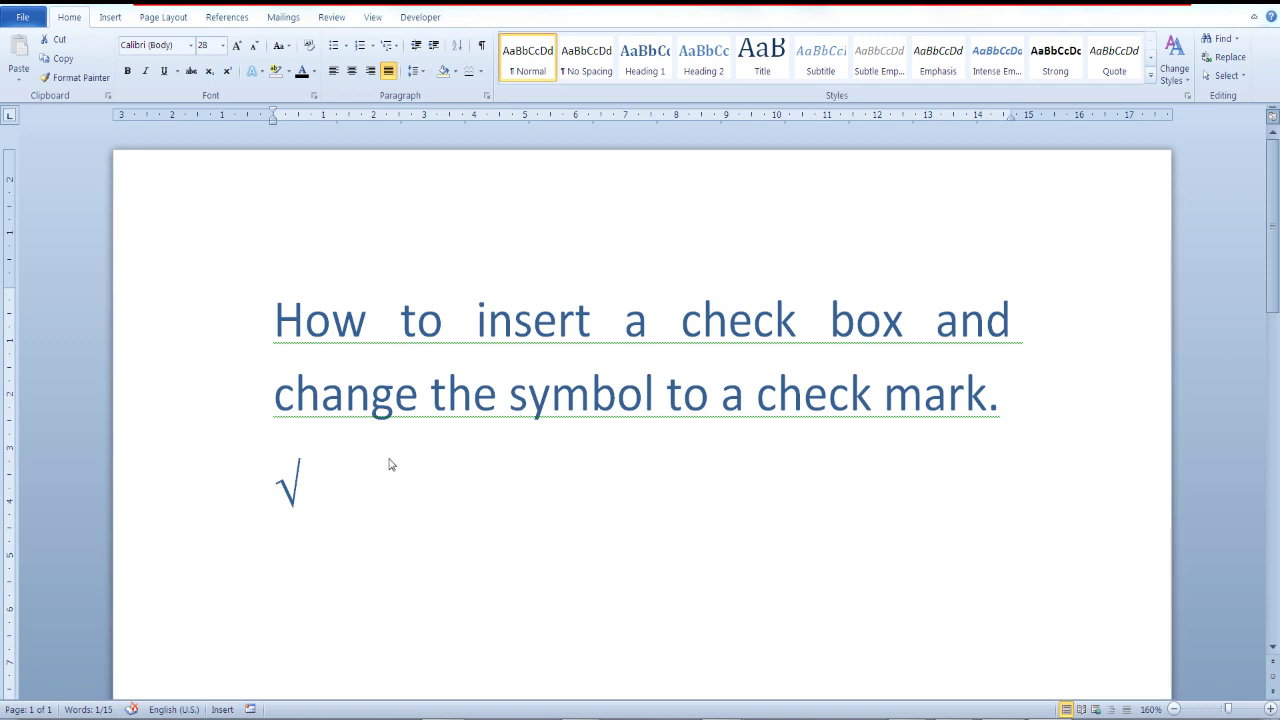
Step: Bring the blank Document3 forward and confirm Developer is checked under Customize Ribbon in Word Options
{"action": "double_click", "coordinate": [287, 490]}
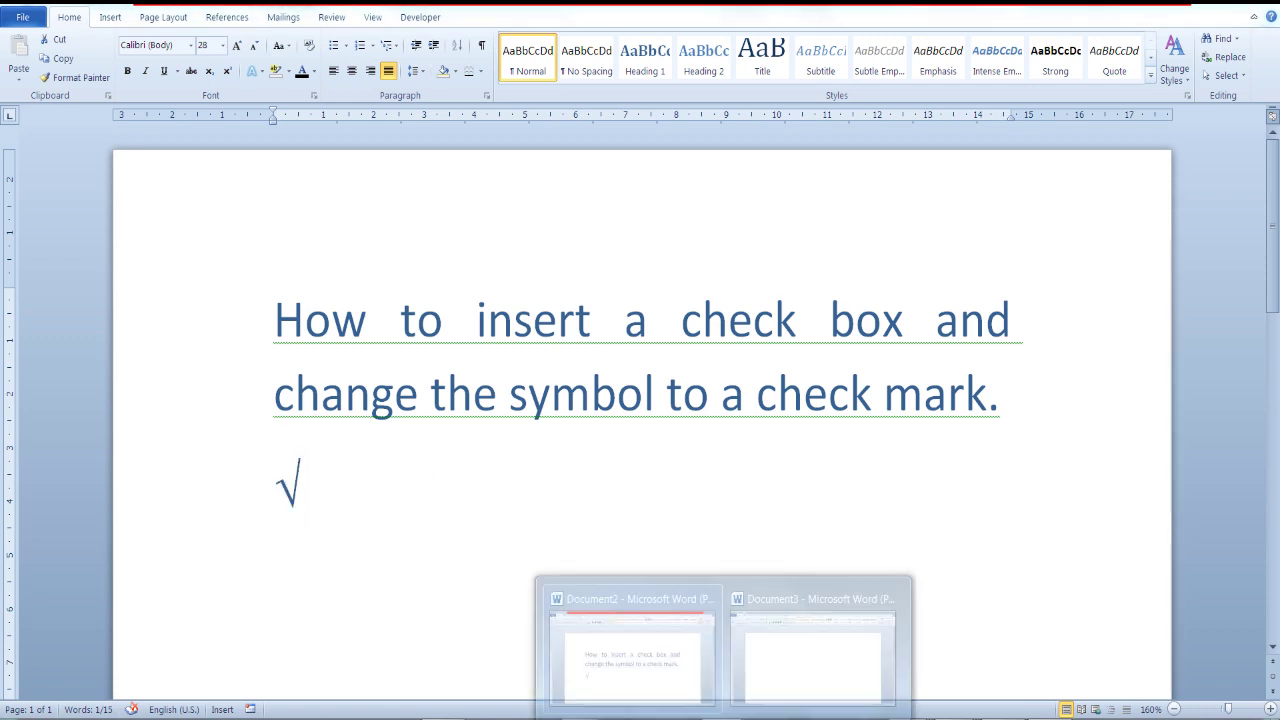
{"action": "left_click", "coordinate": [820, 640]}
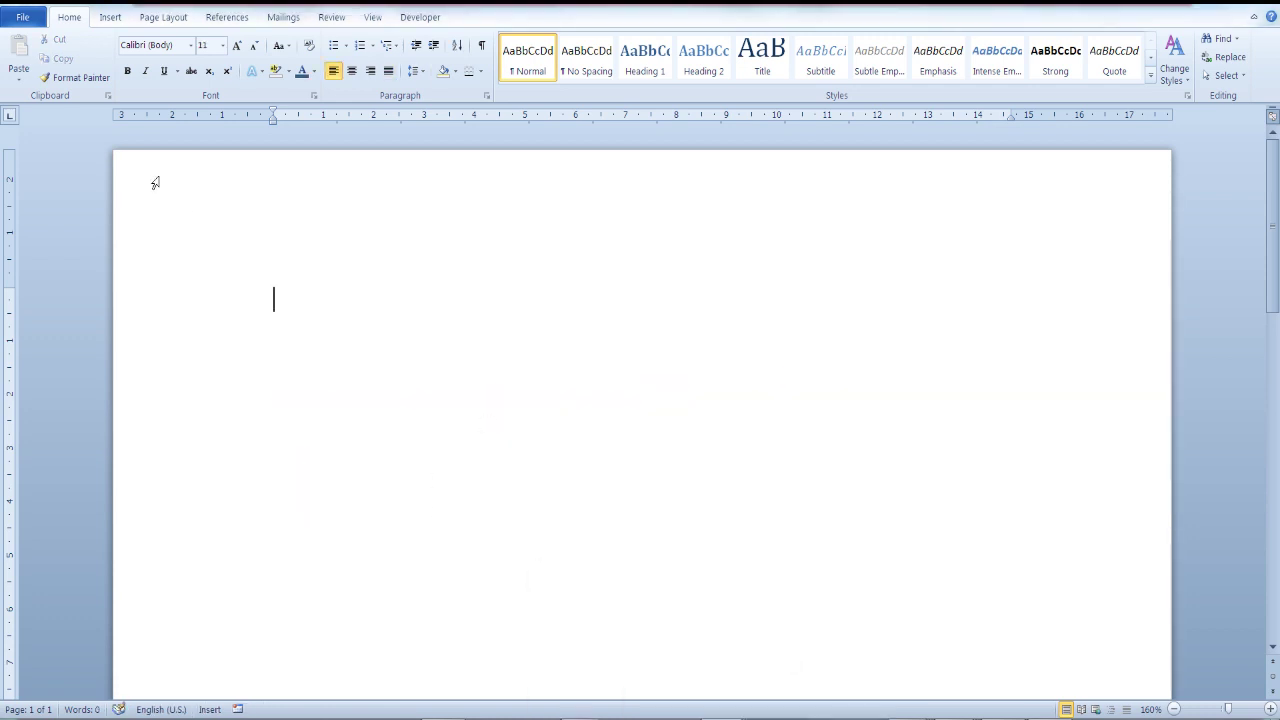
{"action": "left_click", "coordinate": [22, 17]}
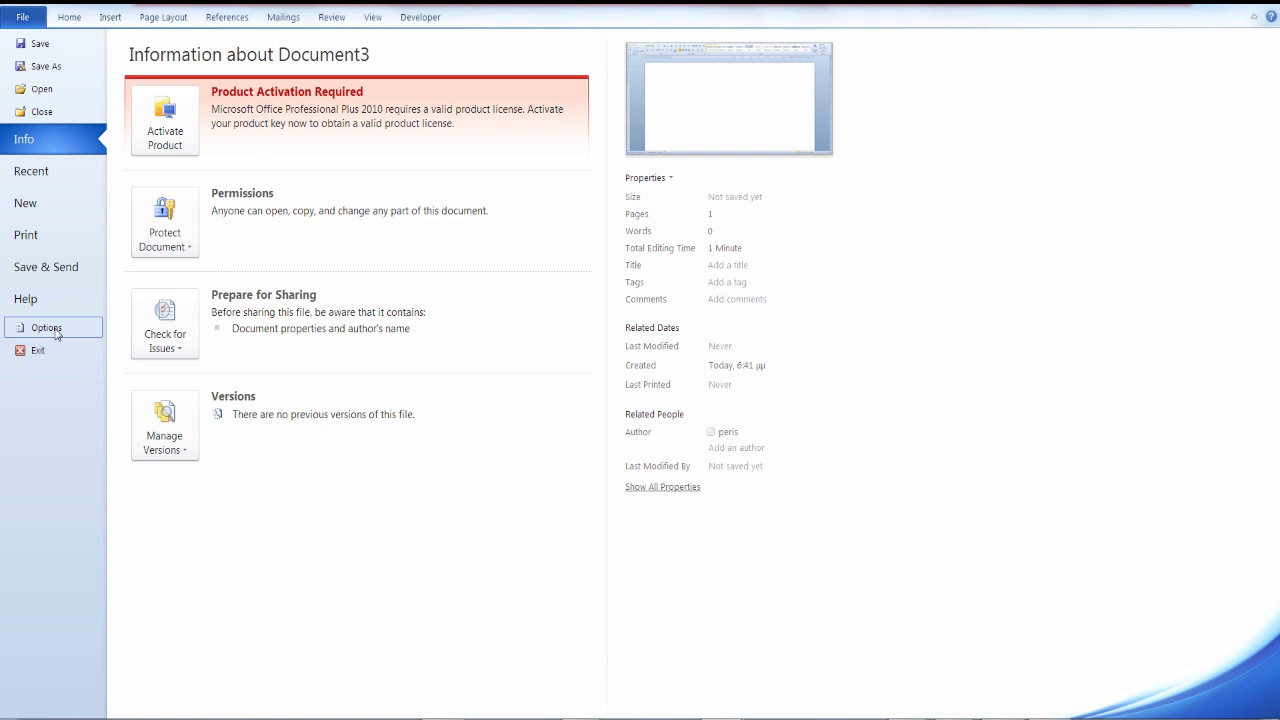
{"action": "left_click", "coordinate": [46, 328]}
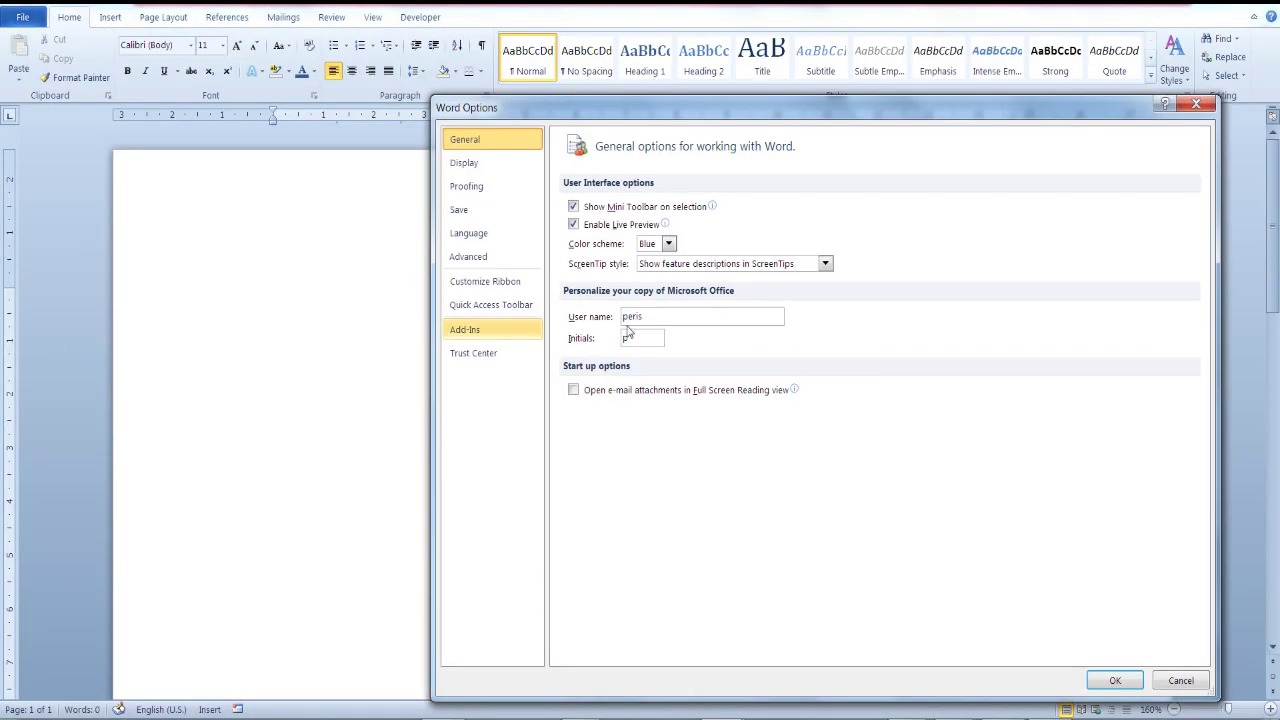
{"action": "left_click", "coordinate": [487, 289]}
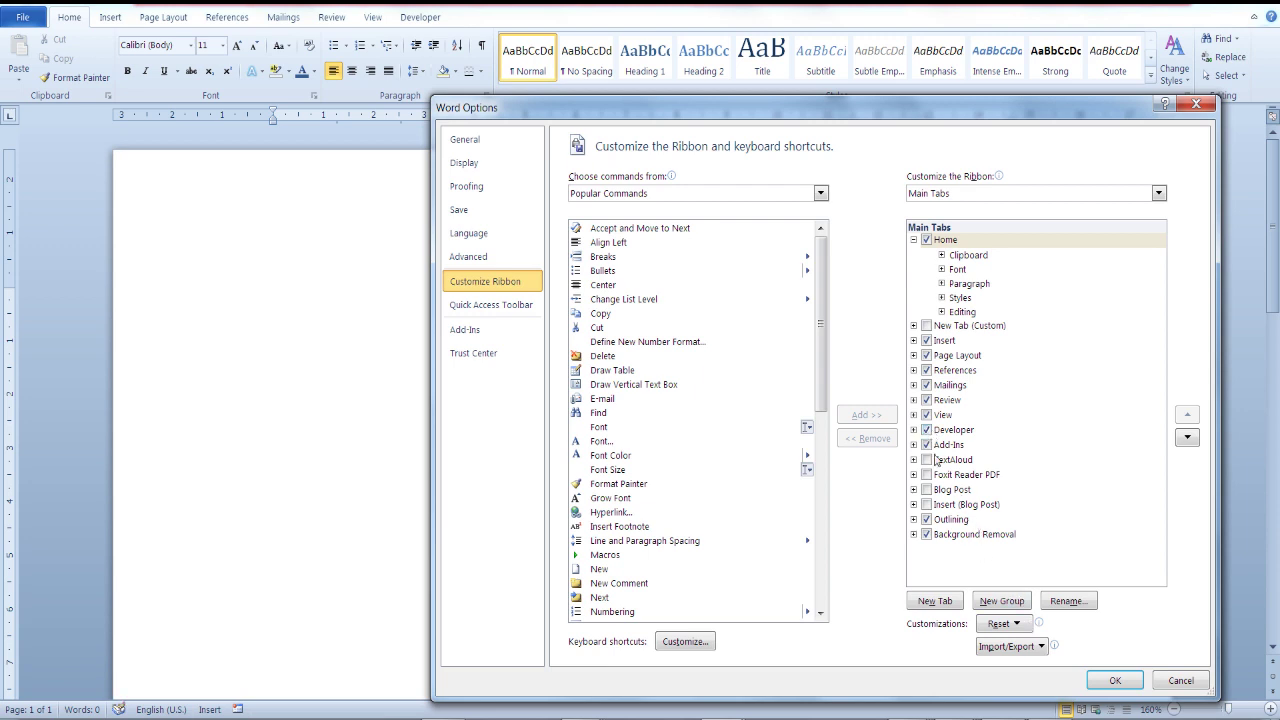
{"action": "left_click", "coordinate": [1110, 680]}
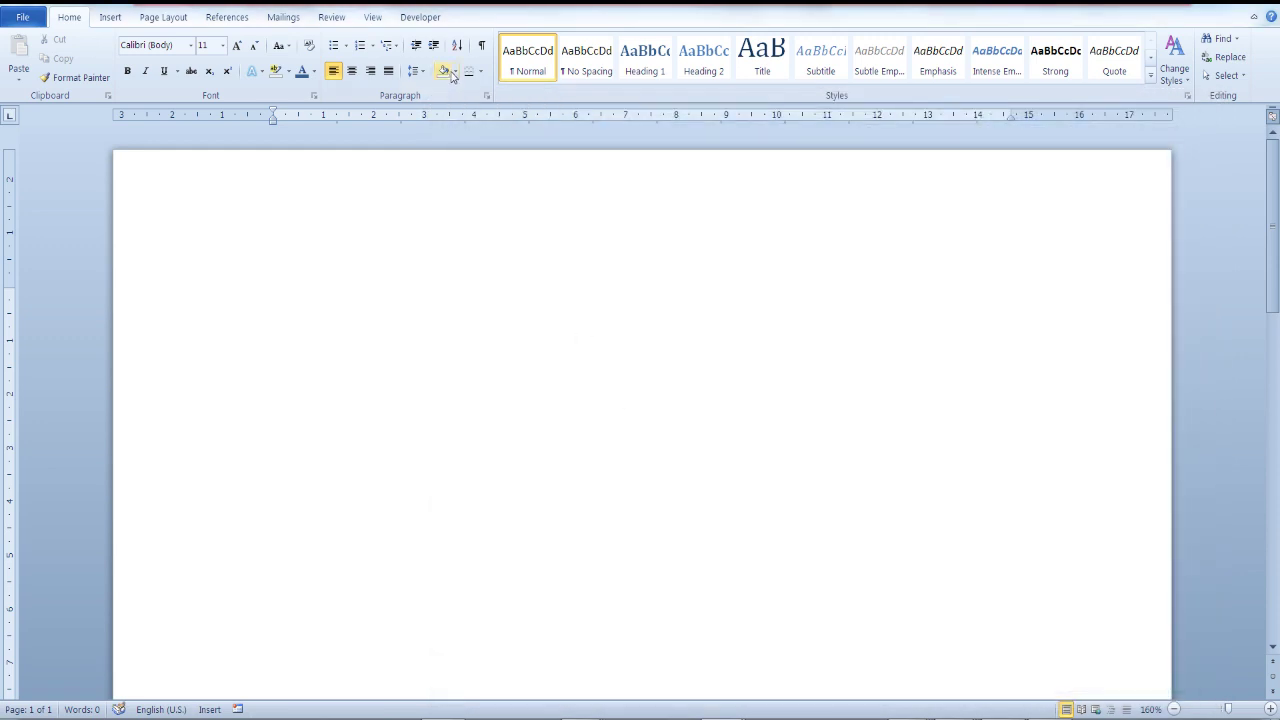
Step: Type the question 'Would you like to be notified of future updates?' and start a new line
{"action": "left_click", "coordinate": [420, 17]}
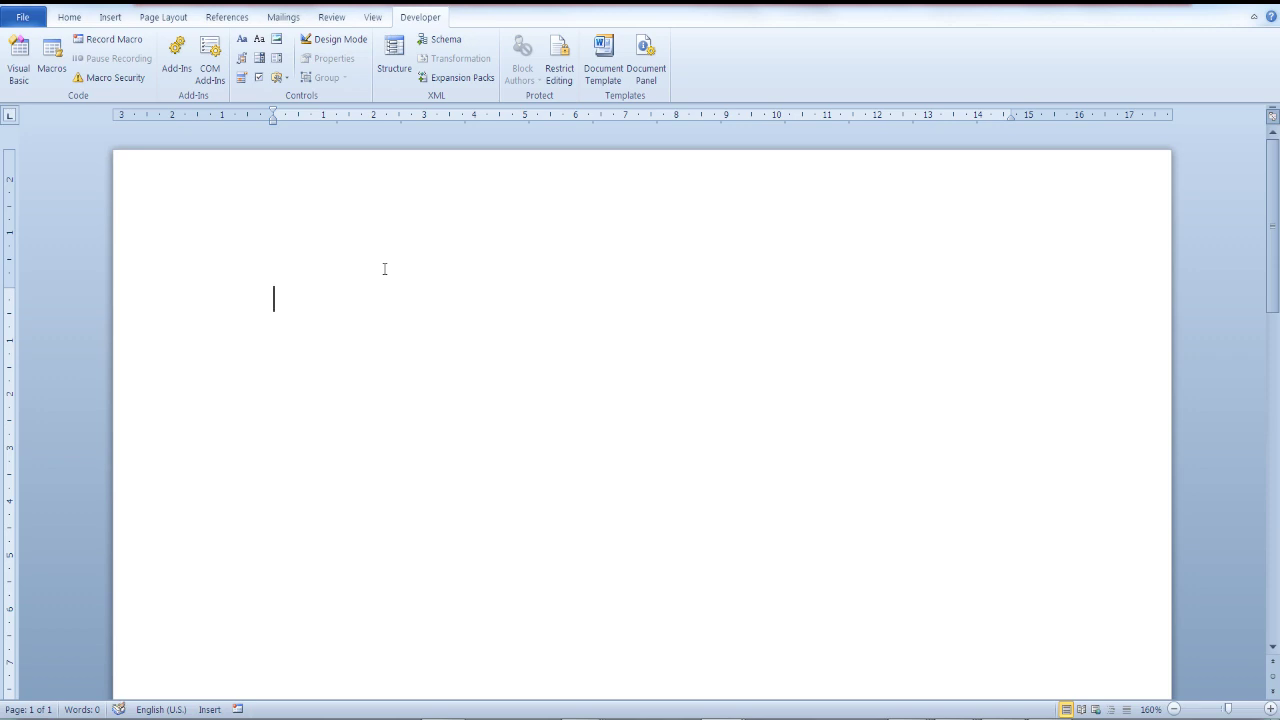
{"action": "type", "text": "H"}
{"action": "key", "text": "BackSpace"}
{"action": "type", "text": "Would yoy"}
{"action": "key", "text": "BackSpace"}
{"action": "key", "text": "BackSpace"}
{"action": "type", "text": "u like"}
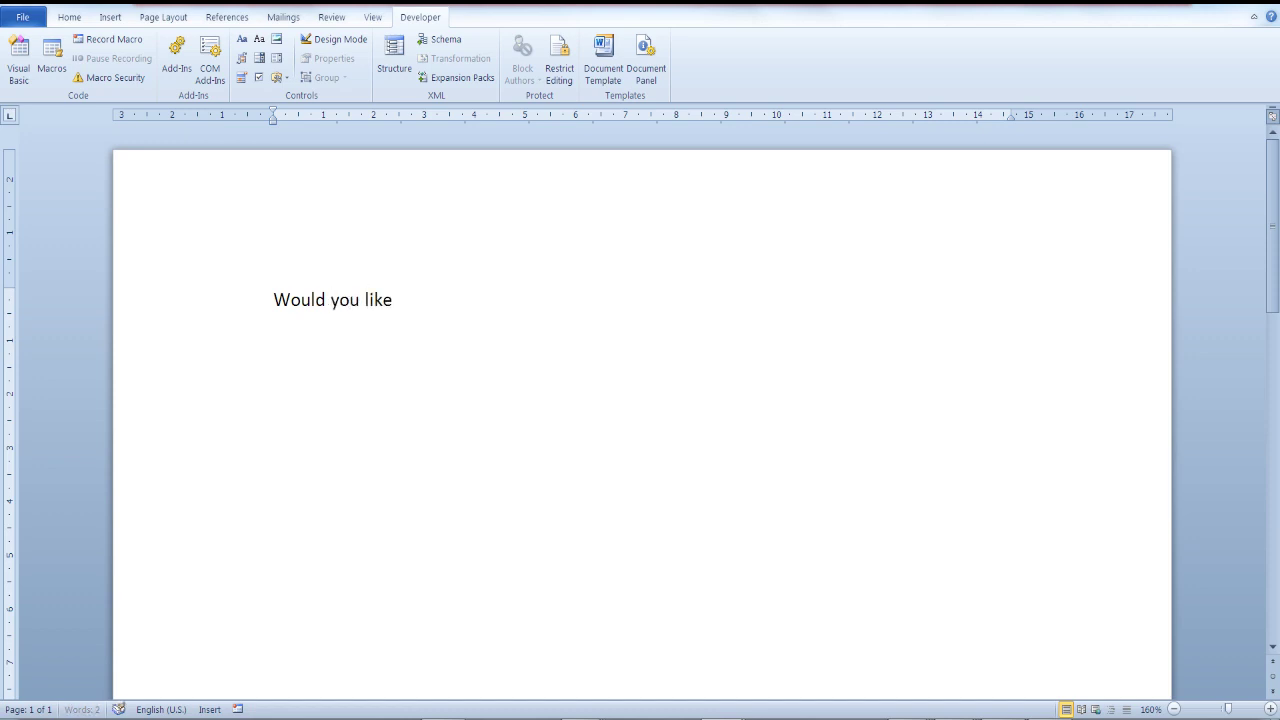
{"action": "type", "text": " to be notified of"}
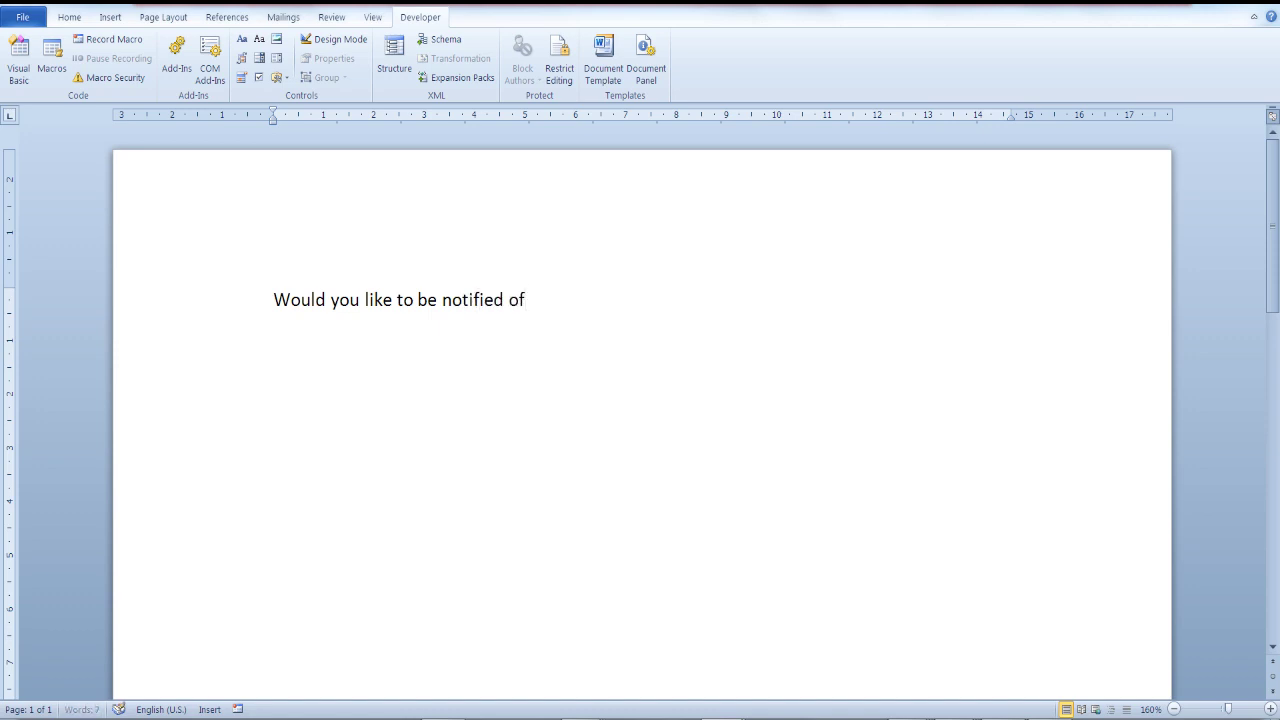
{"action": "type", "text": " futur"}
{"action": "key", "text": "BackSpace"}
{"action": "type", "text": "ure updates?"}
{"action": "key", "text": "Return"}
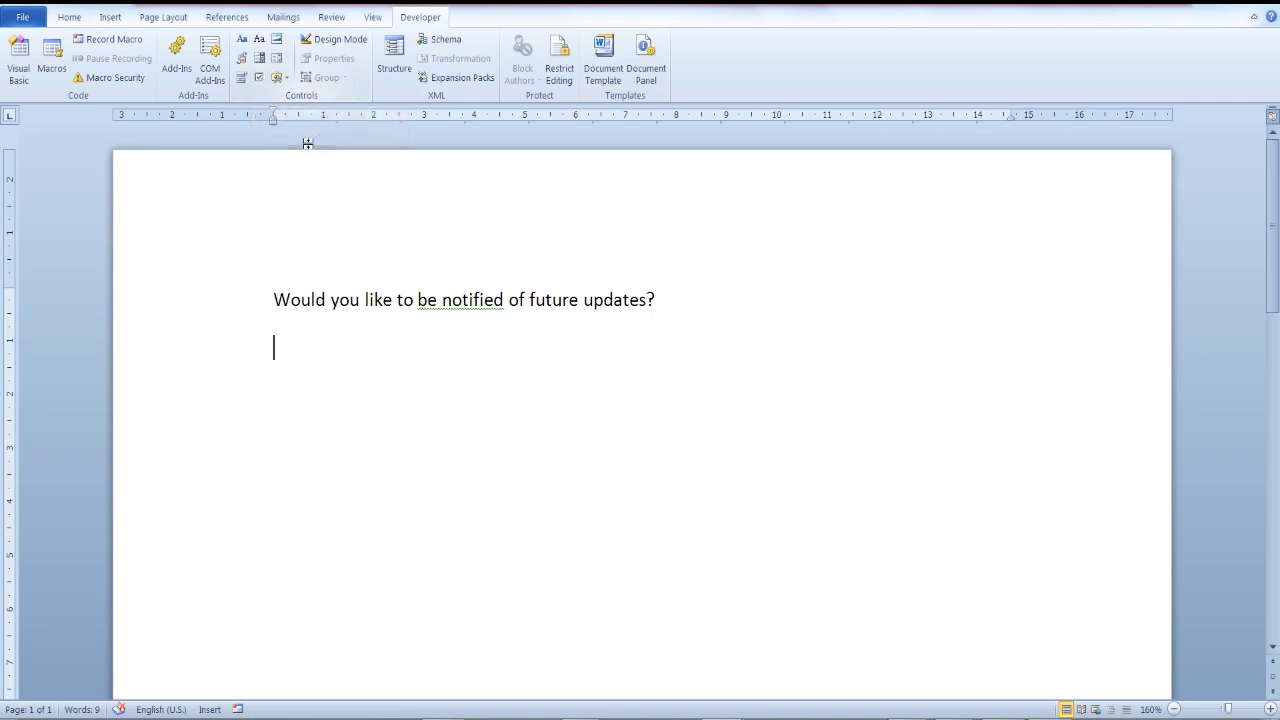
Step: Type the labels 'Yes' and 'No' separated by a tab, then start a new line
{"action": "type", "text": "Yes"}
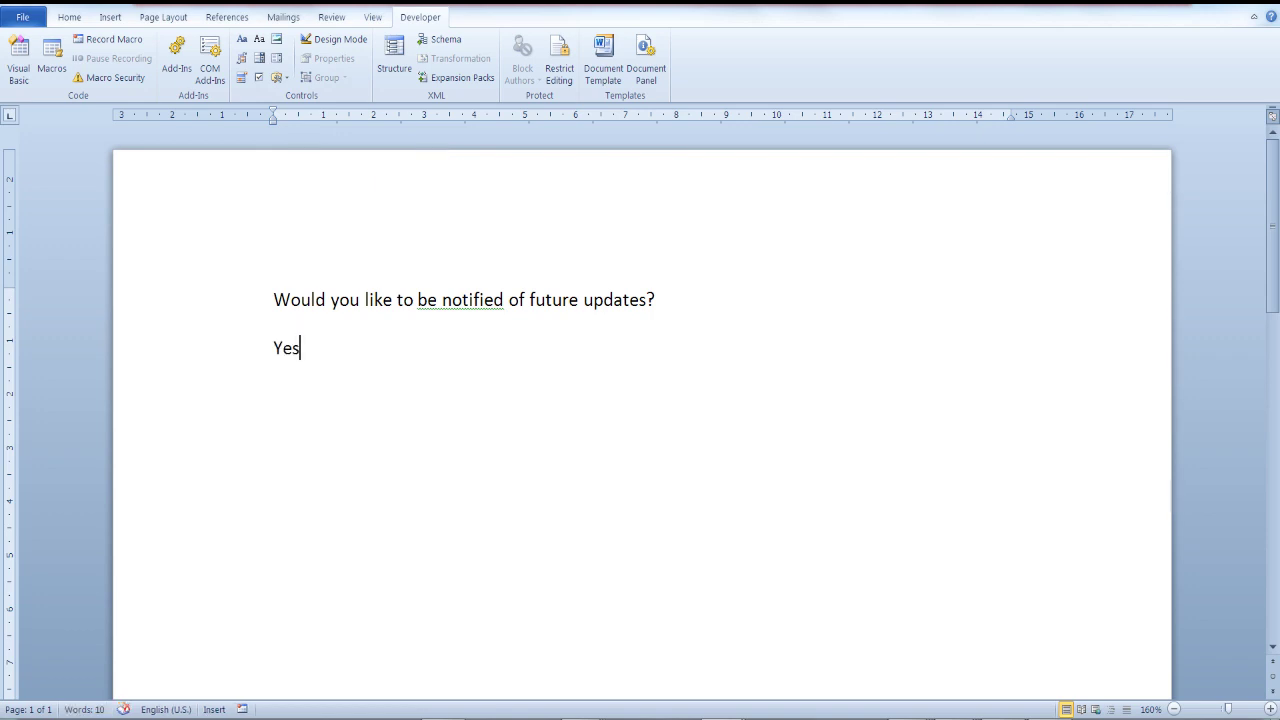
{"action": "key", "text": "Tab"}
{"action": "type", "text": "n"}
{"action": "key", "text": "BackSpace"}
{"action": "type", "text": "No"}
{"action": "key", "text": "Return"}
Step: Insert Check Box Content Controls under Yes and under No, then check and uncheck the Yes box
{"action": "left_click", "coordinate": [260, 77]}
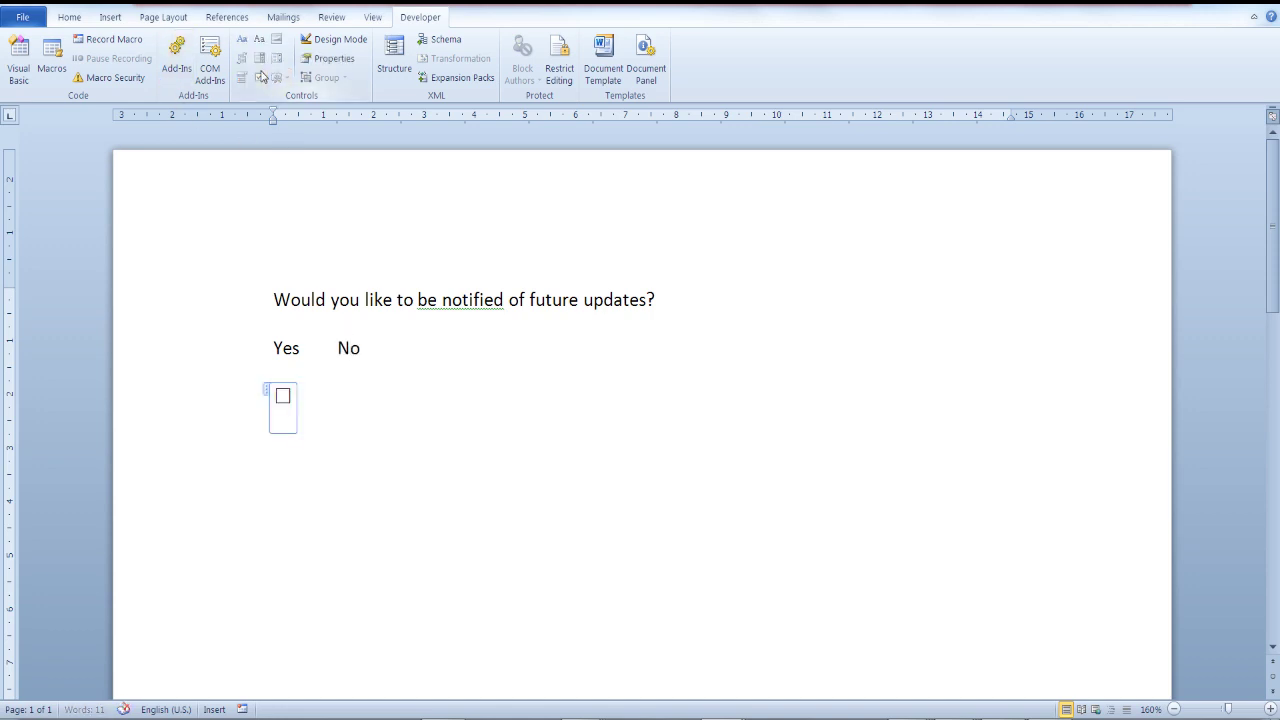
{"action": "left_click", "coordinate": [346, 397]}
{"action": "key", "text": "Tab"}
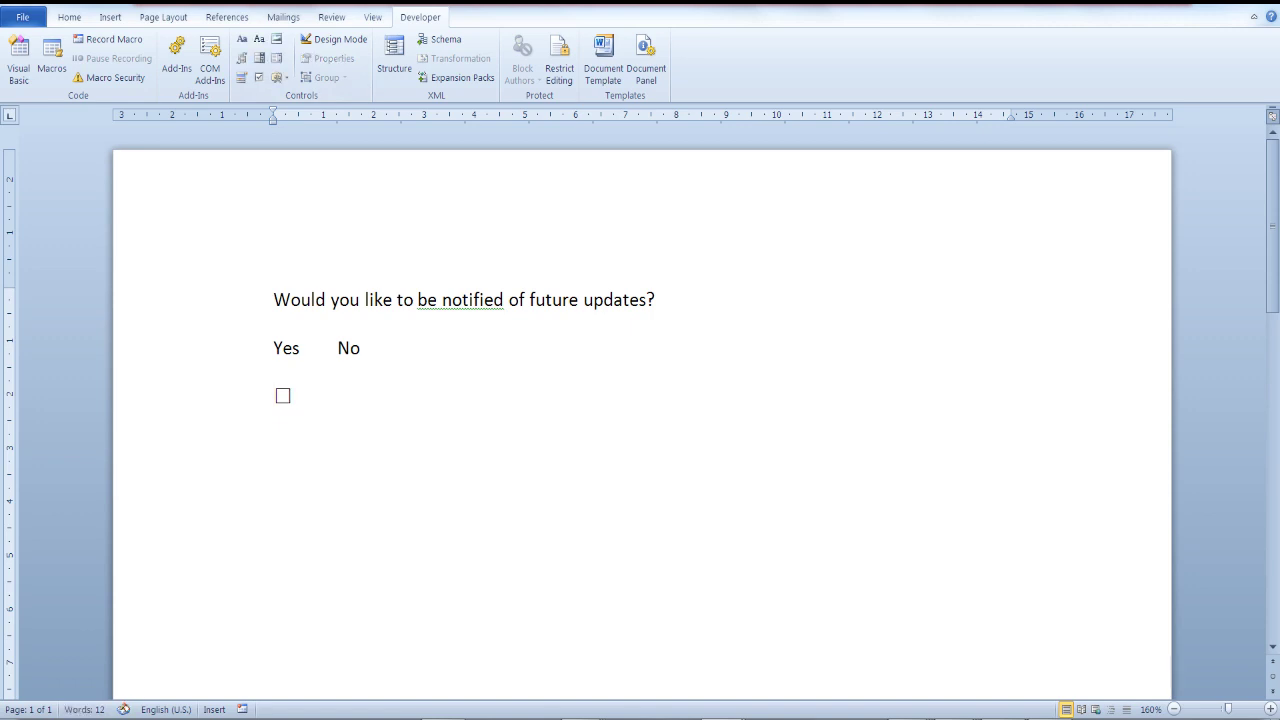
{"action": "left_click", "coordinate": [259, 77]}
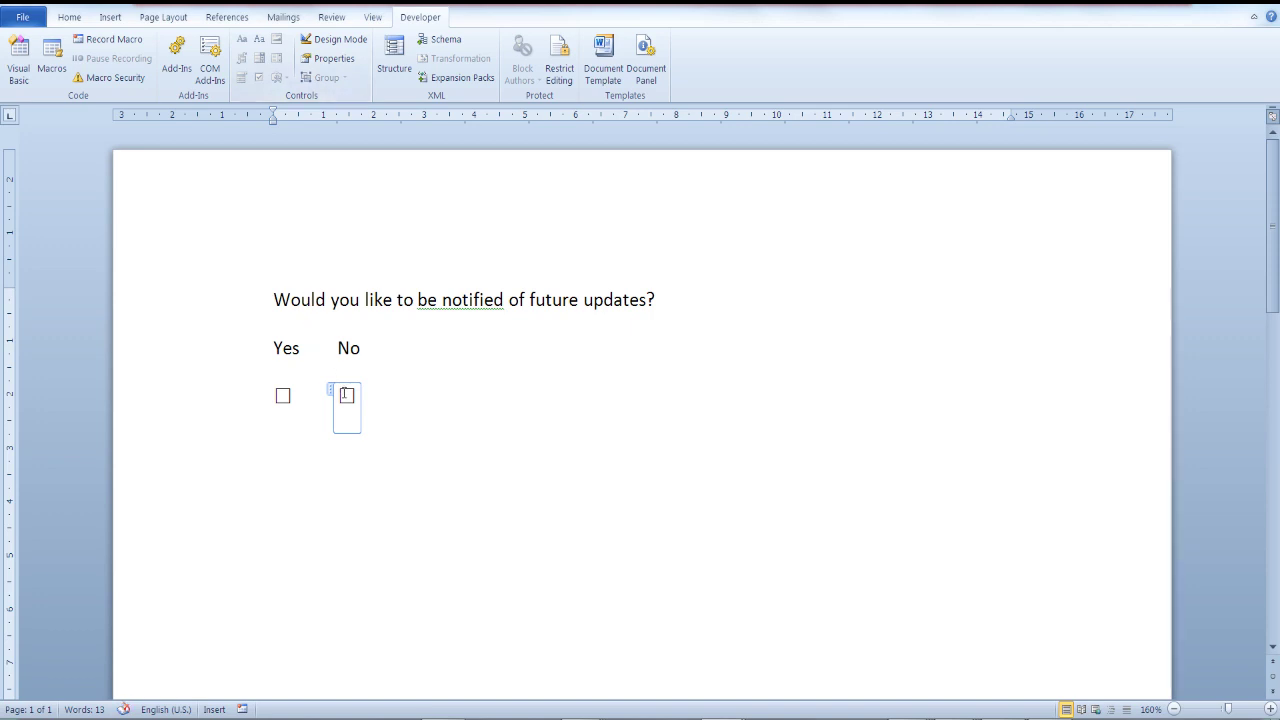
{"action": "left_click", "coordinate": [277, 399]}
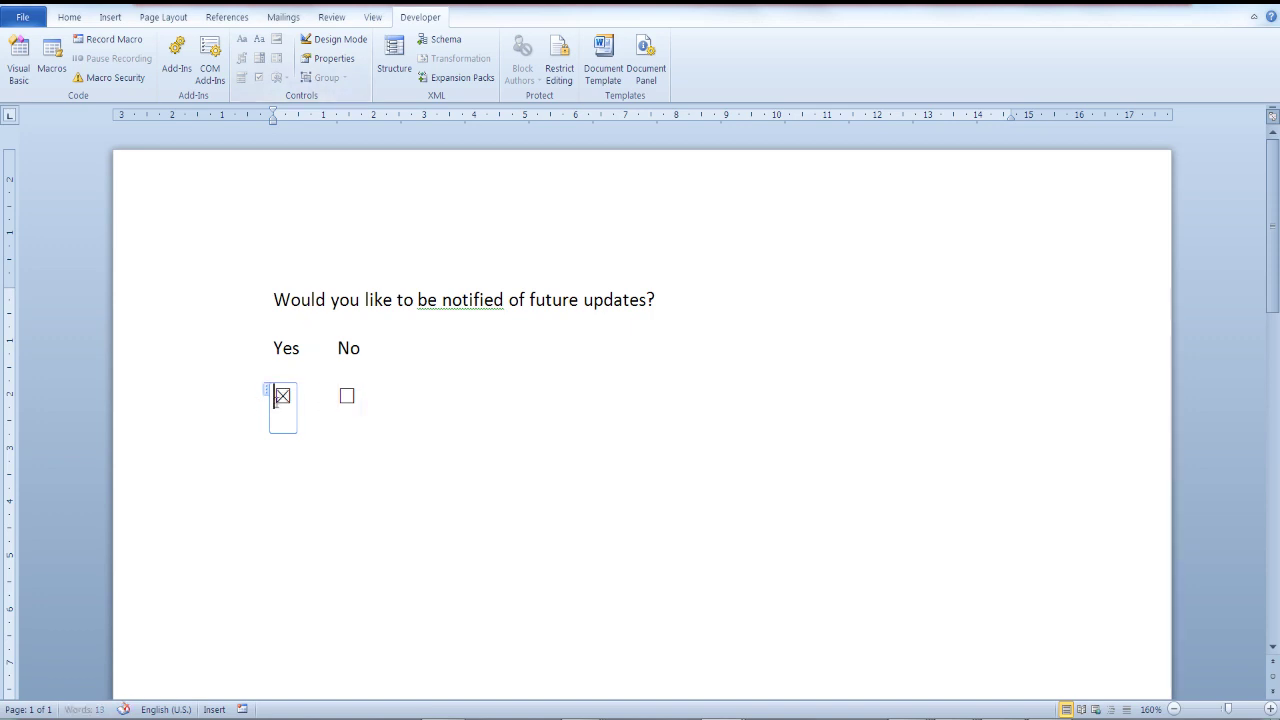
{"action": "left_click", "coordinate": [284, 398]}
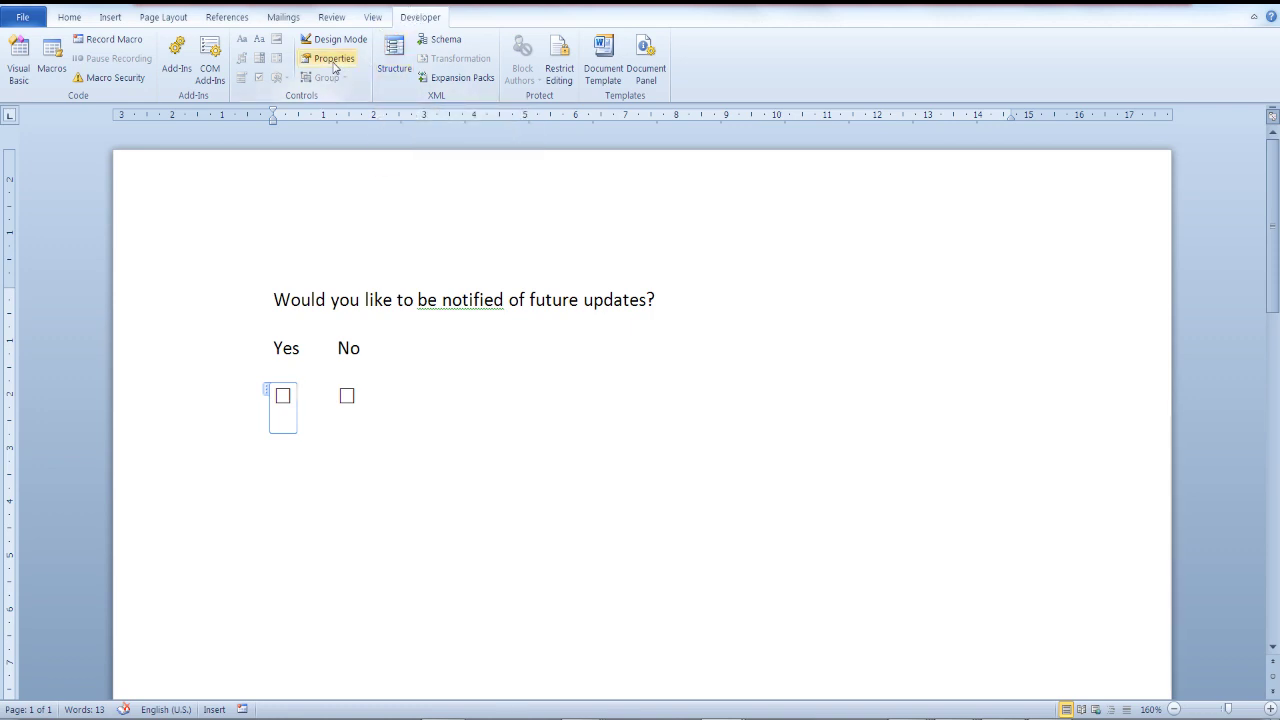
Step: Set the Yes check box's checked symbol to √ in Content Control Properties
{"action": "left_click", "coordinate": [334, 62]}
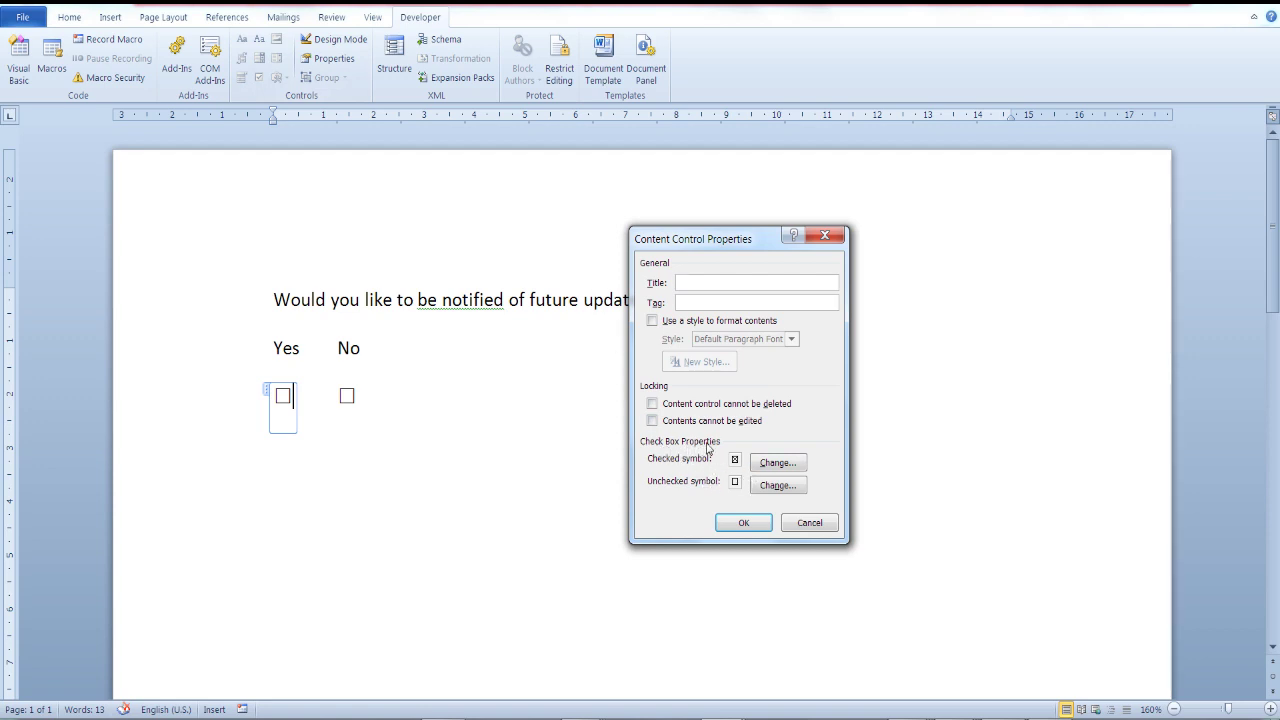
{"action": "left_click", "coordinate": [759, 464]}
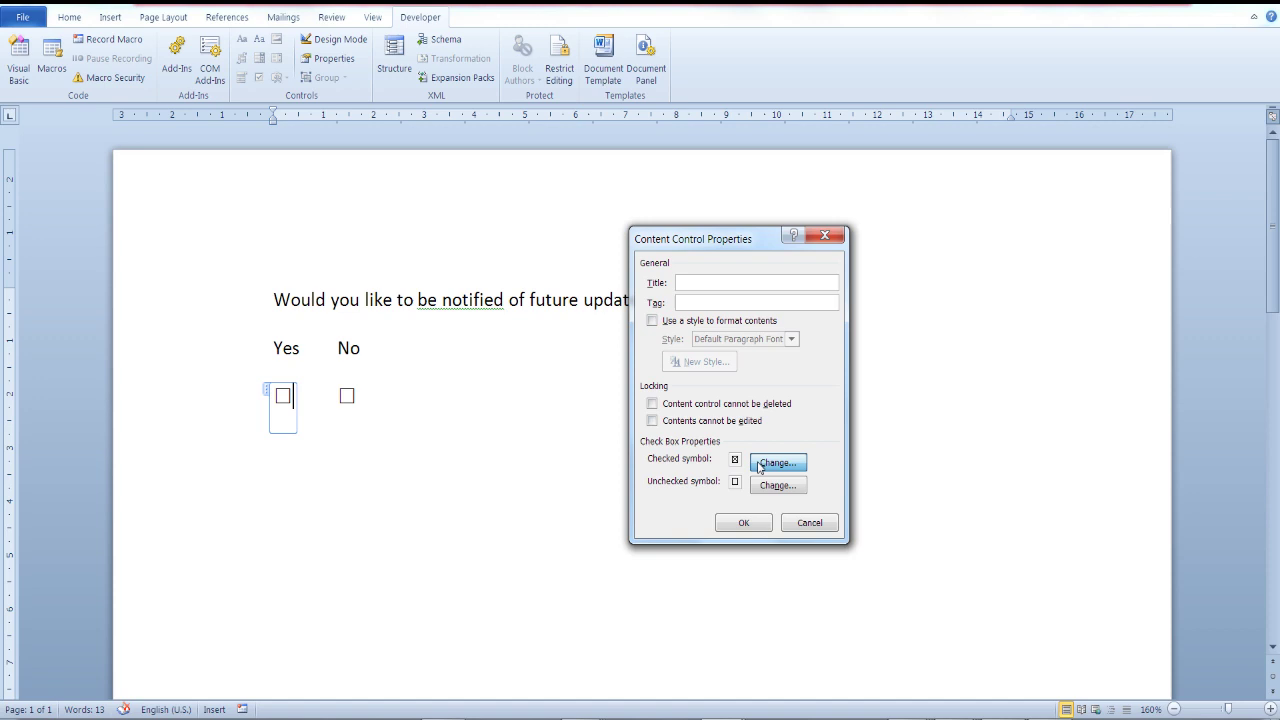
{"action": "left_click", "coordinate": [1037, 459]}
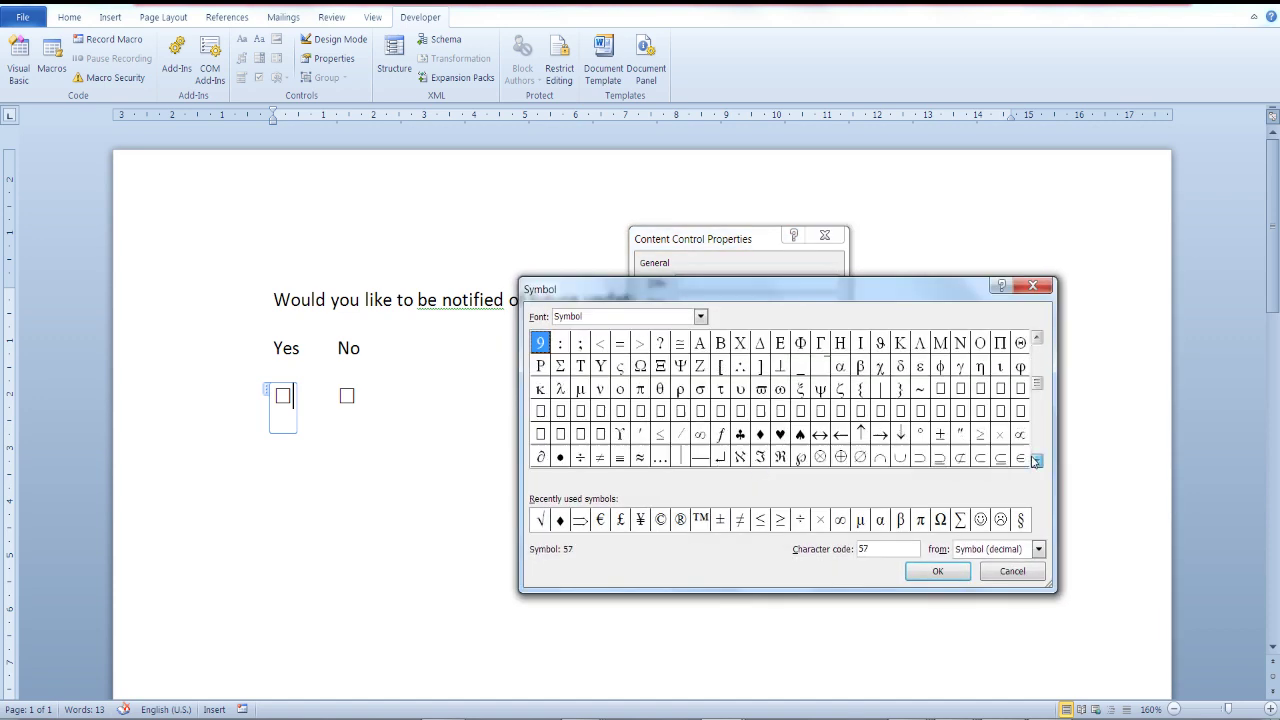
{"action": "left_click", "coordinate": [1037, 459]}
{"action": "left_click", "coordinate": [1037, 459]}
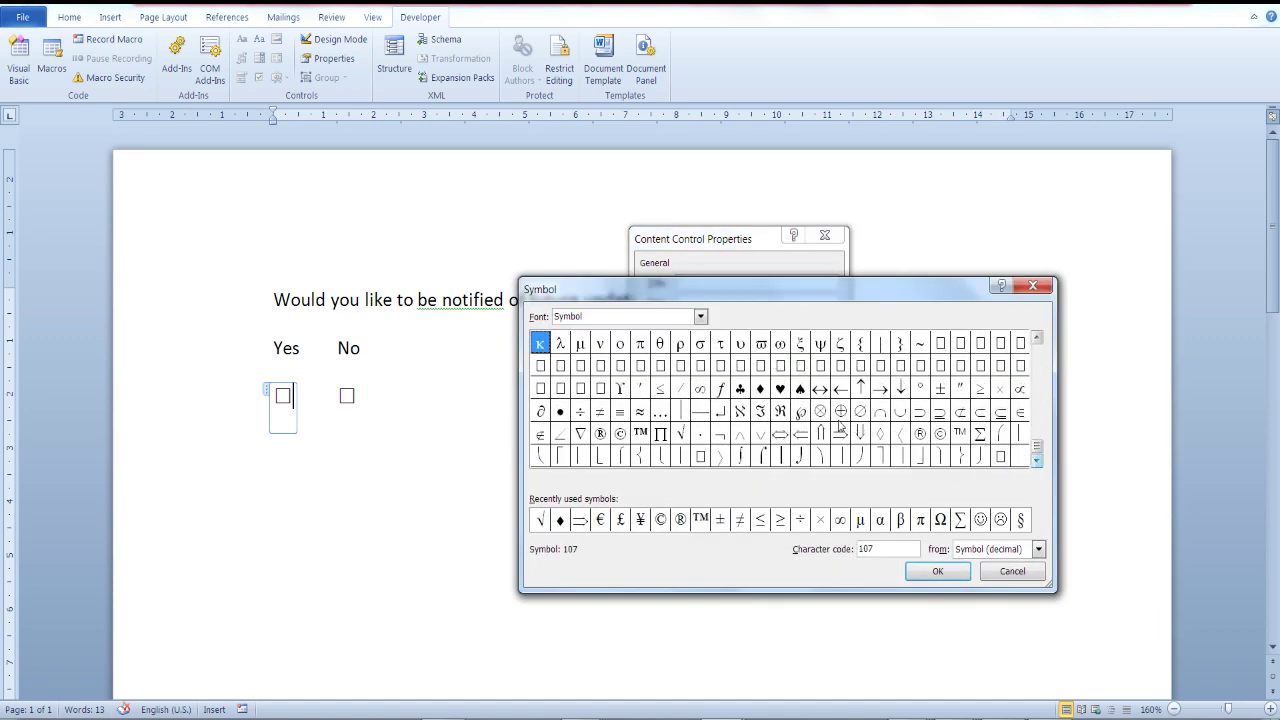
{"action": "left_click", "coordinate": [681, 434]}
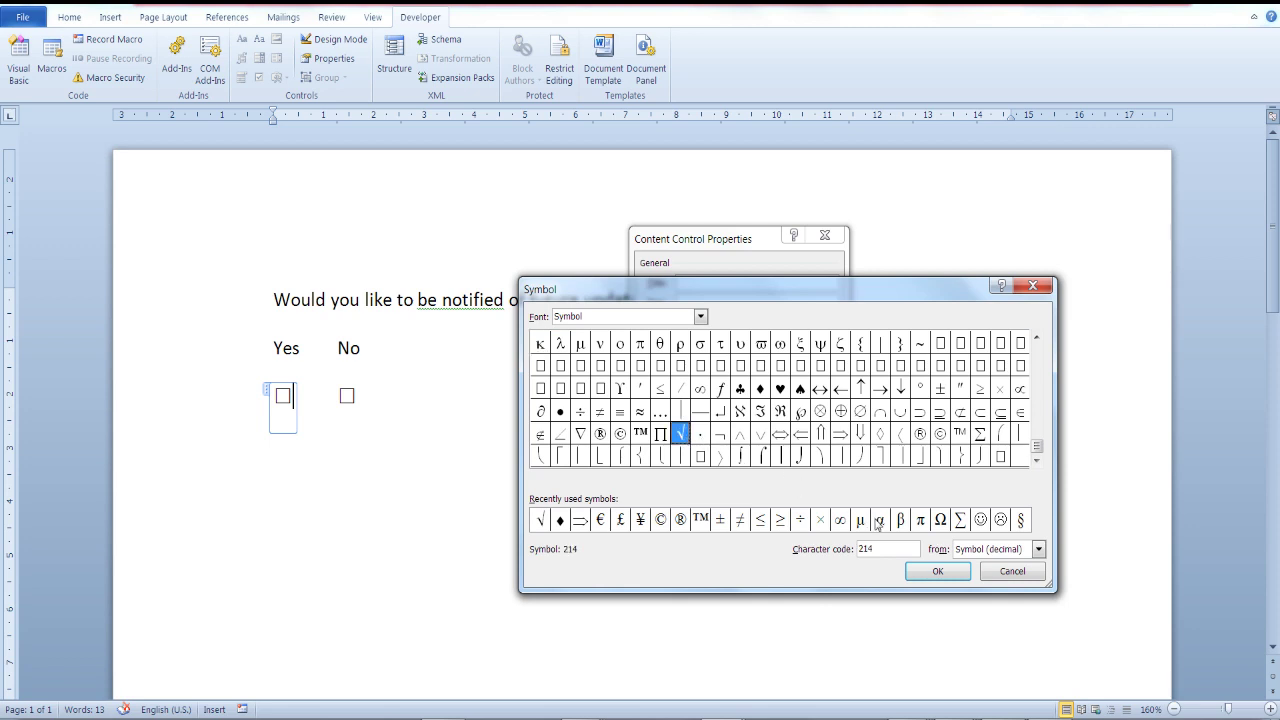
{"action": "left_click", "coordinate": [938, 571]}
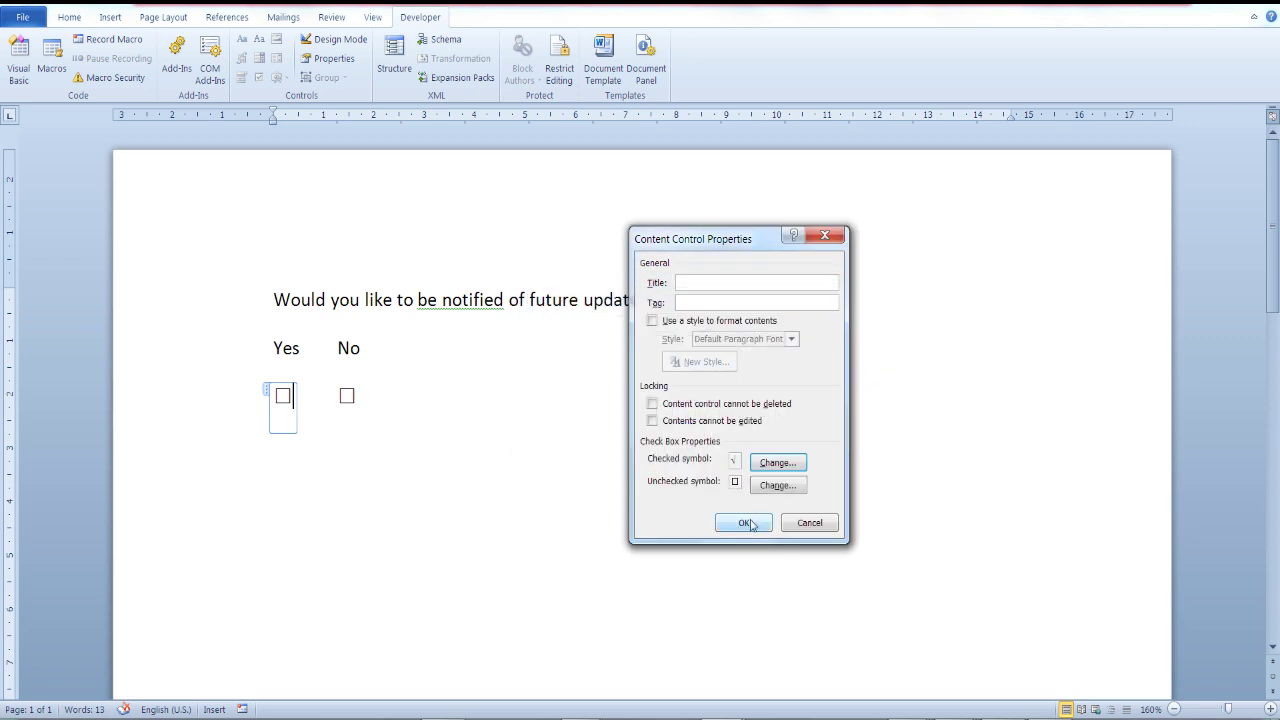
Step: Set the Yes check box's unchecked symbol to a blank space (code 32)
{"action": "left_click", "coordinate": [750, 523]}
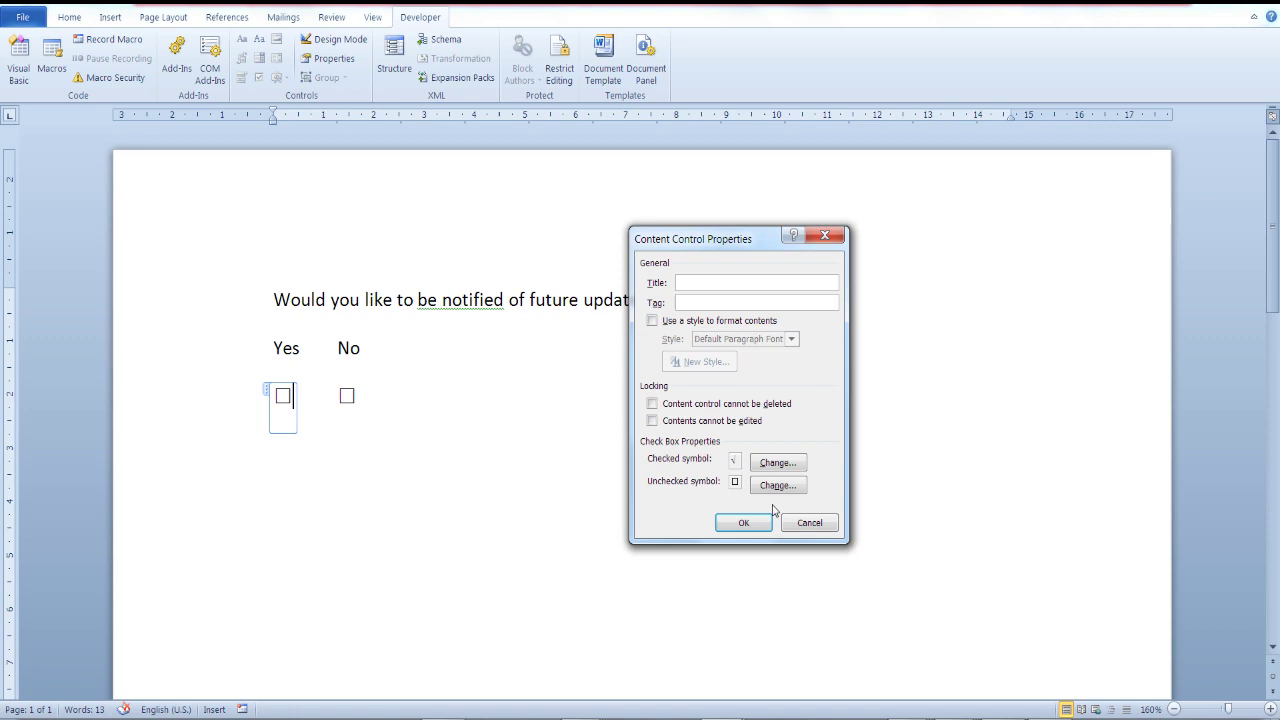
{"action": "left_click", "coordinate": [780, 488]}
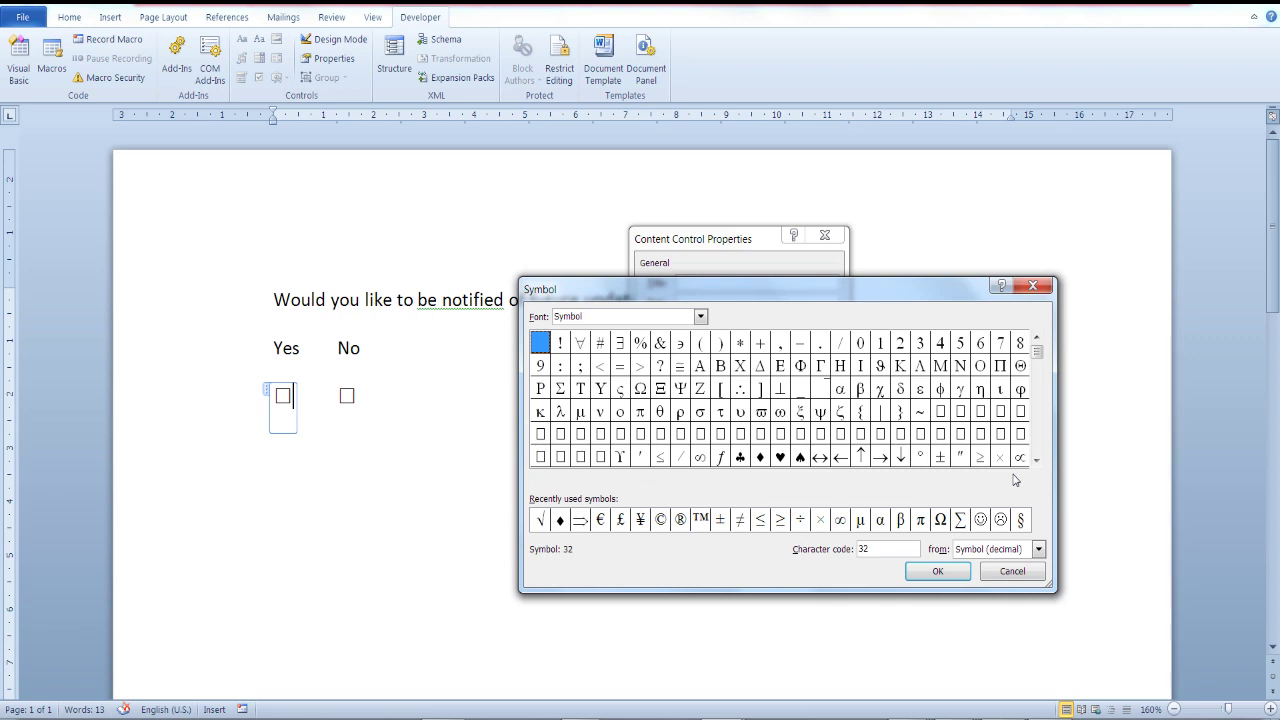
{"action": "left_click", "coordinate": [945, 570]}
Step: Apply the Yes box symbols, replace its content with a typed √, and test-toggle the No box
{"action": "left_click", "coordinate": [743, 522]}
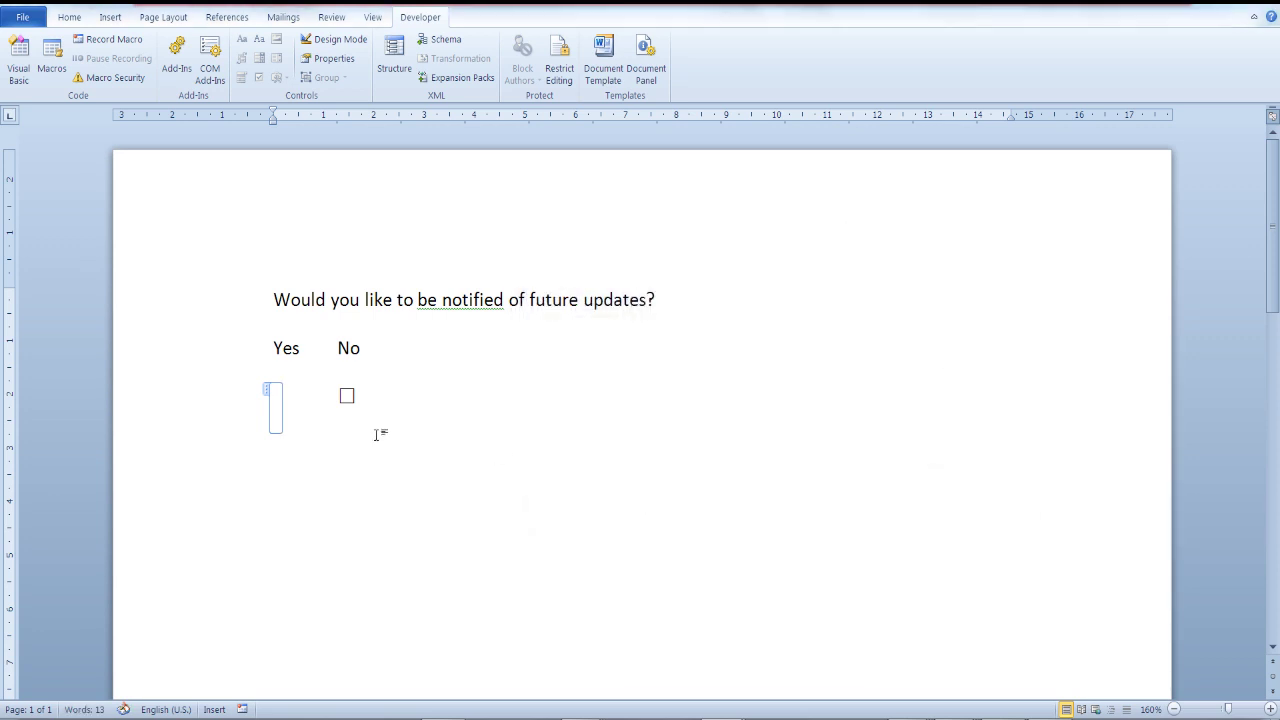
{"action": "left_click_drag", "start_coordinate": [277, 400], "coordinate": [309, 418]}
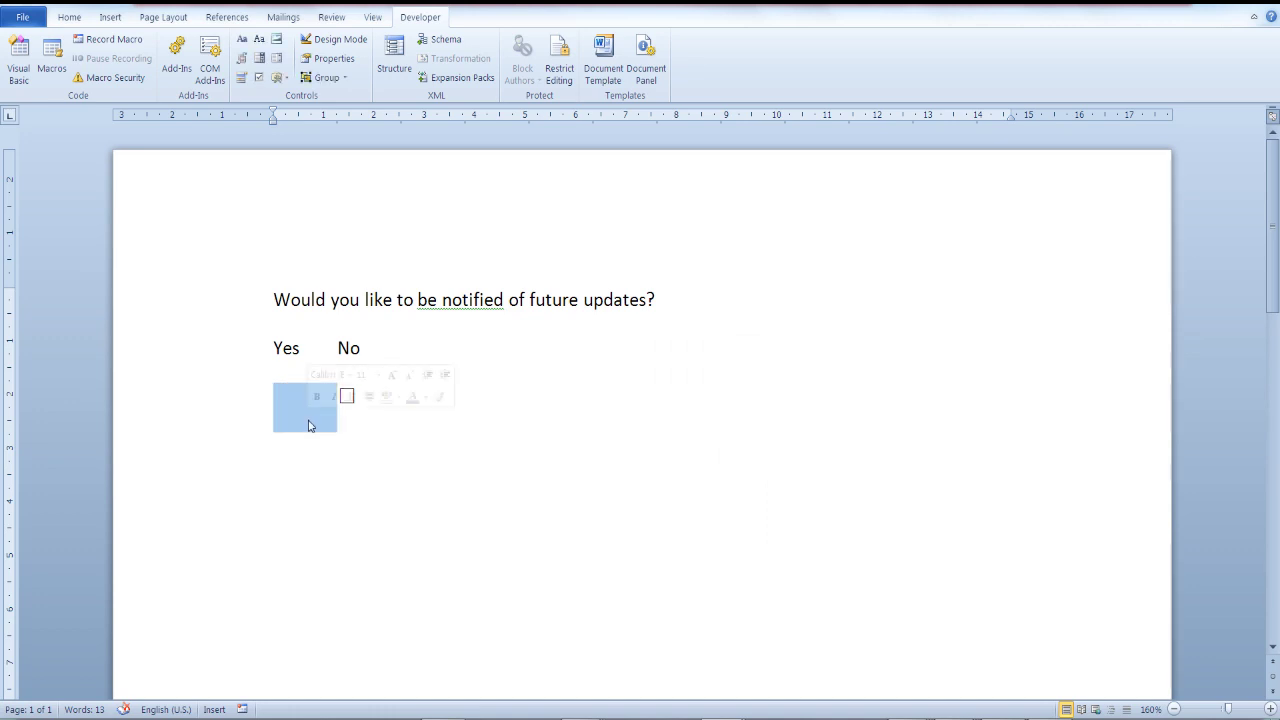
{"action": "key", "text": "Delete"}
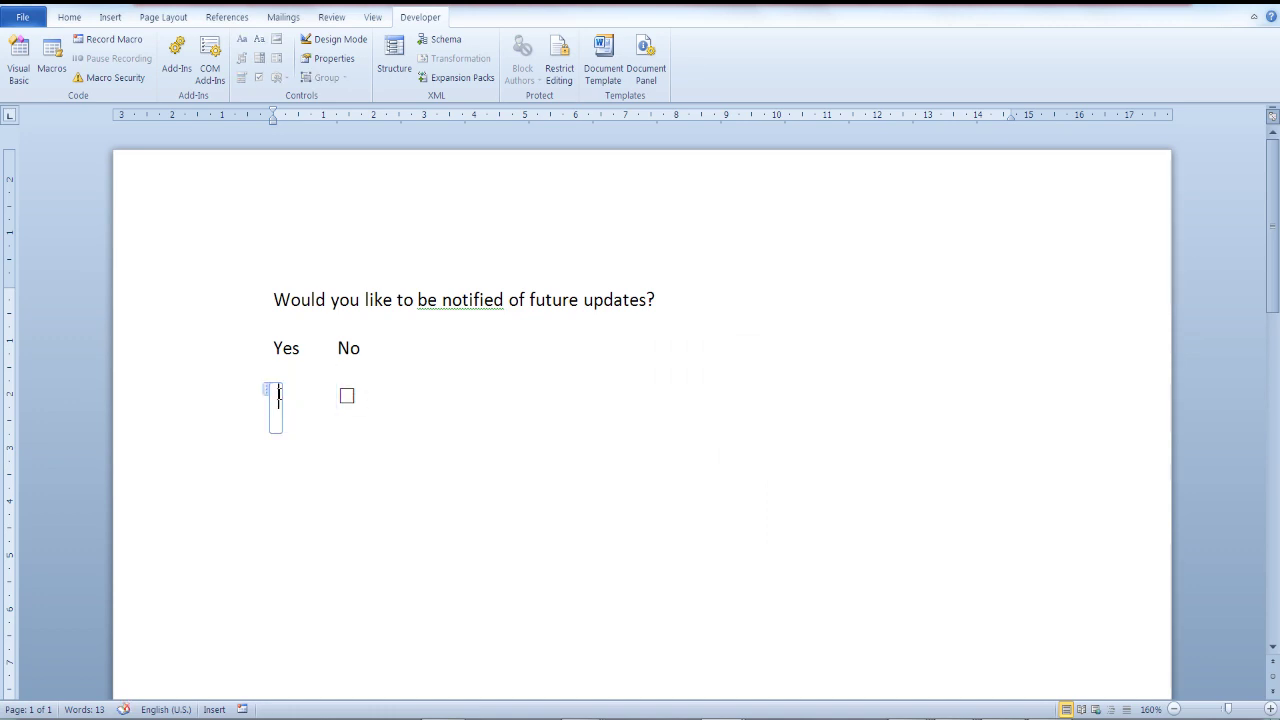
{"action": "type", "text": "√"}
{"action": "left_click", "coordinate": [313, 412]}
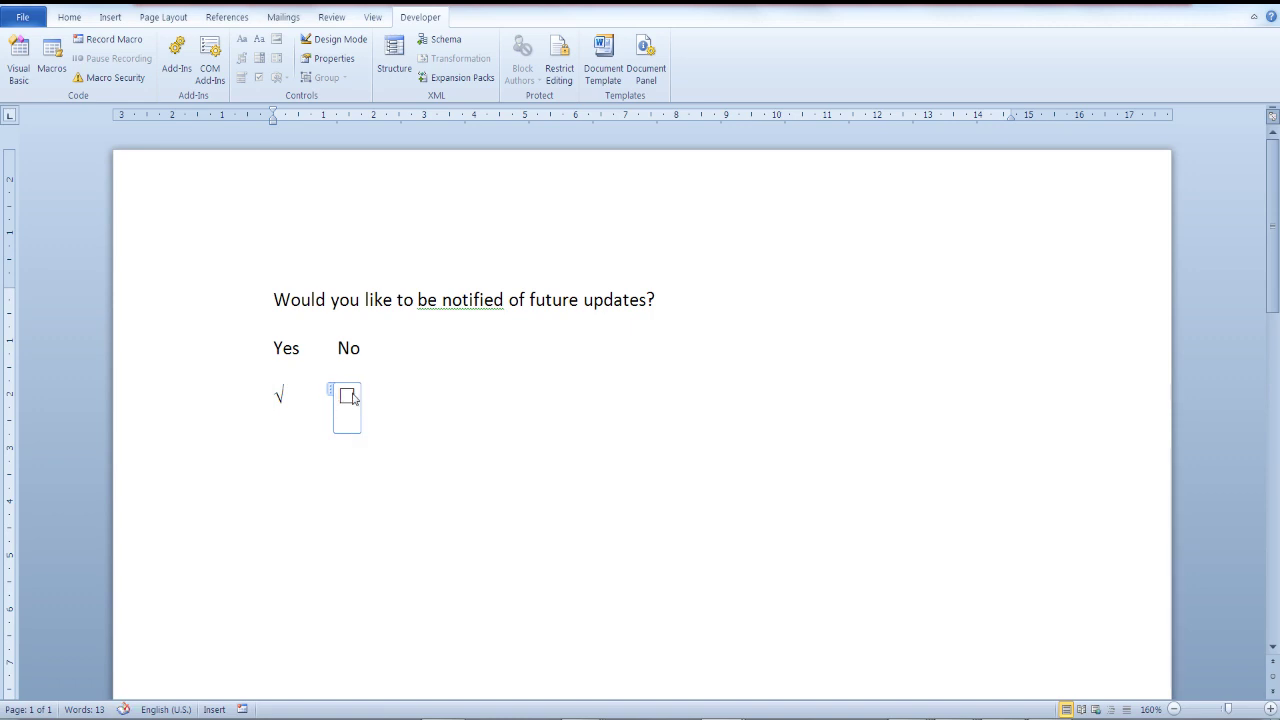
{"action": "left_click", "coordinate": [348, 396]}
{"action": "left_click", "coordinate": [347, 396]}
Step: Change the No check box's checked symbol to √ (Symbol 214) and check it
{"action": "left_click", "coordinate": [326, 66]}
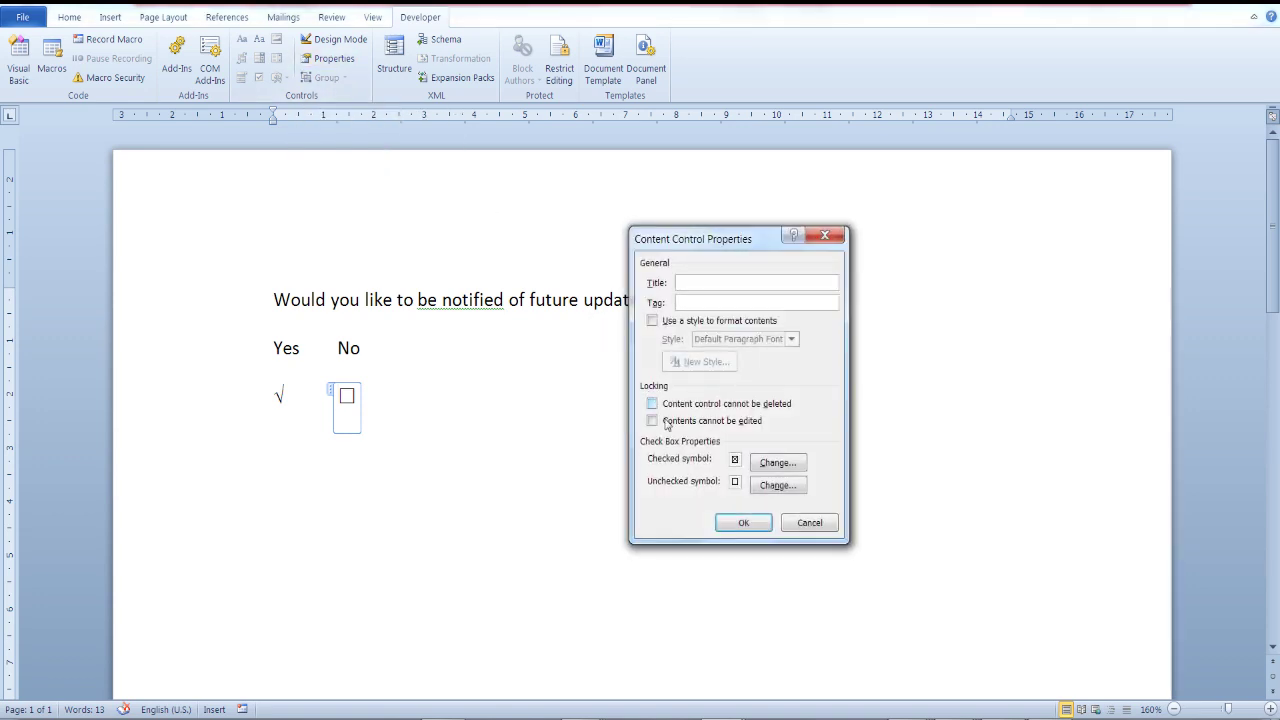
{"action": "left_click", "coordinate": [778, 463]}
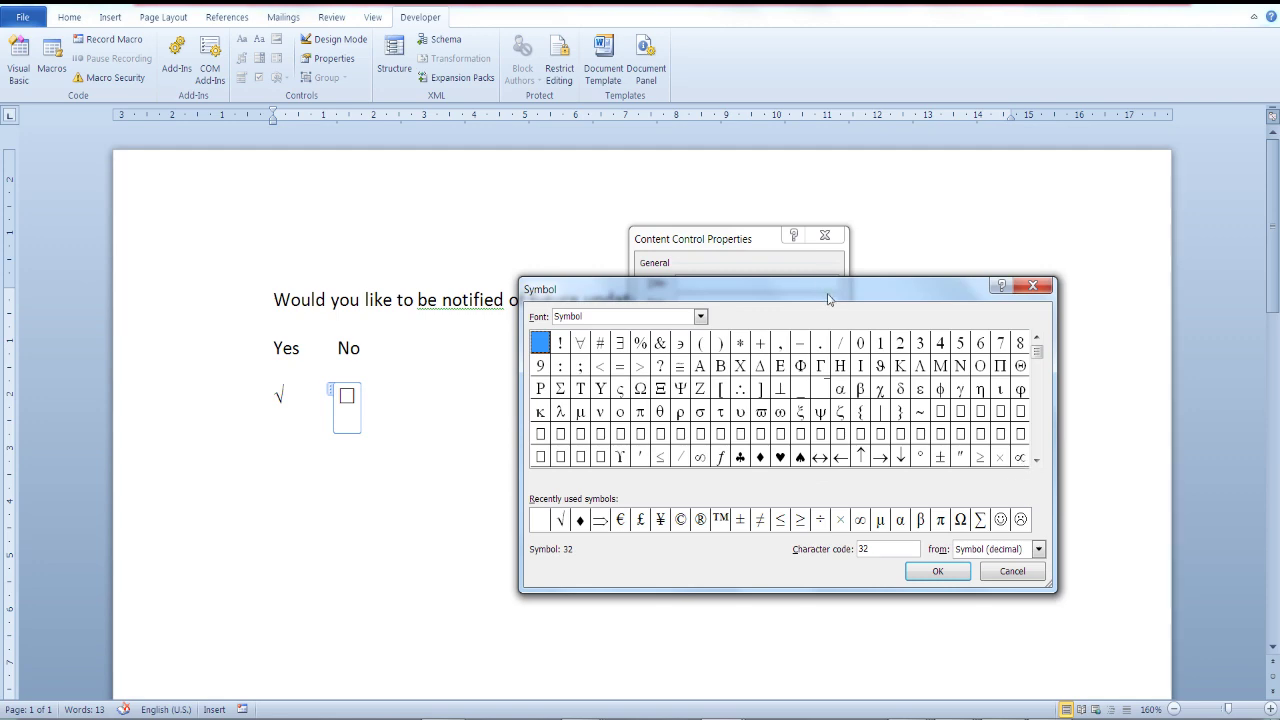
{"action": "left_click_drag", "start_coordinate": [829, 291], "coordinate": [848, 564]}
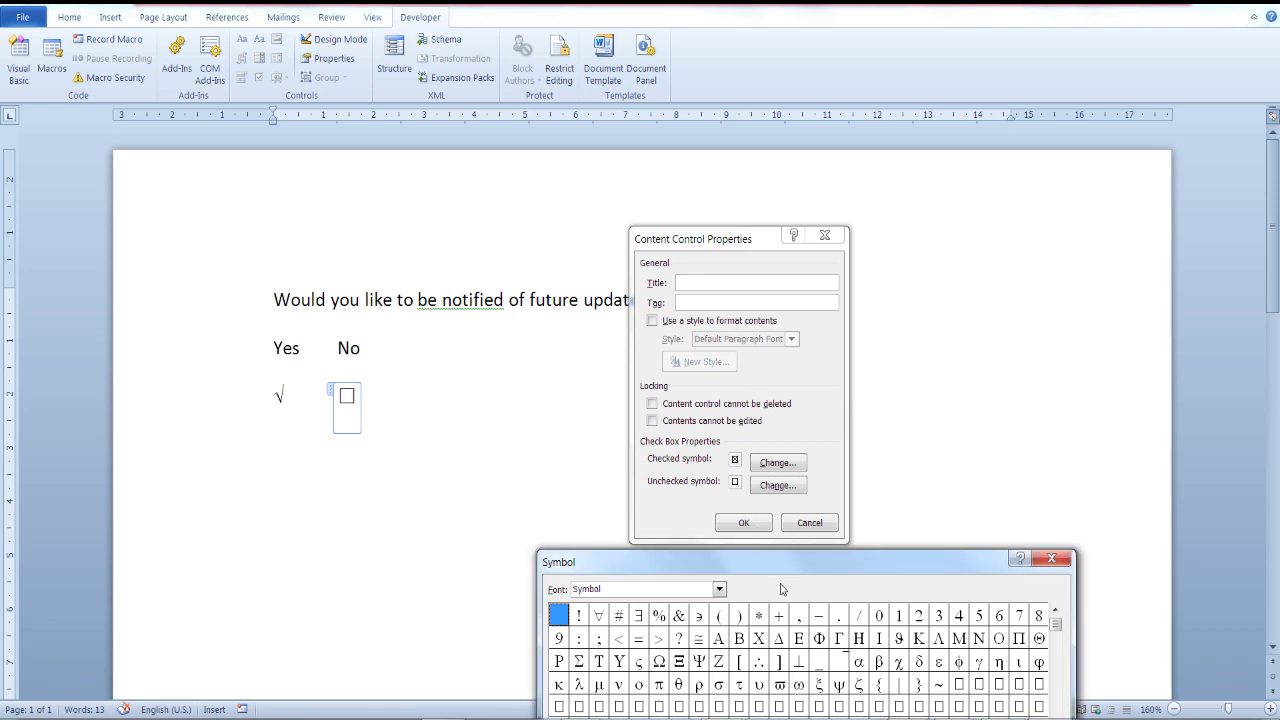
{"action": "left_click_drag", "start_coordinate": [781, 564], "coordinate": [720, 315]}
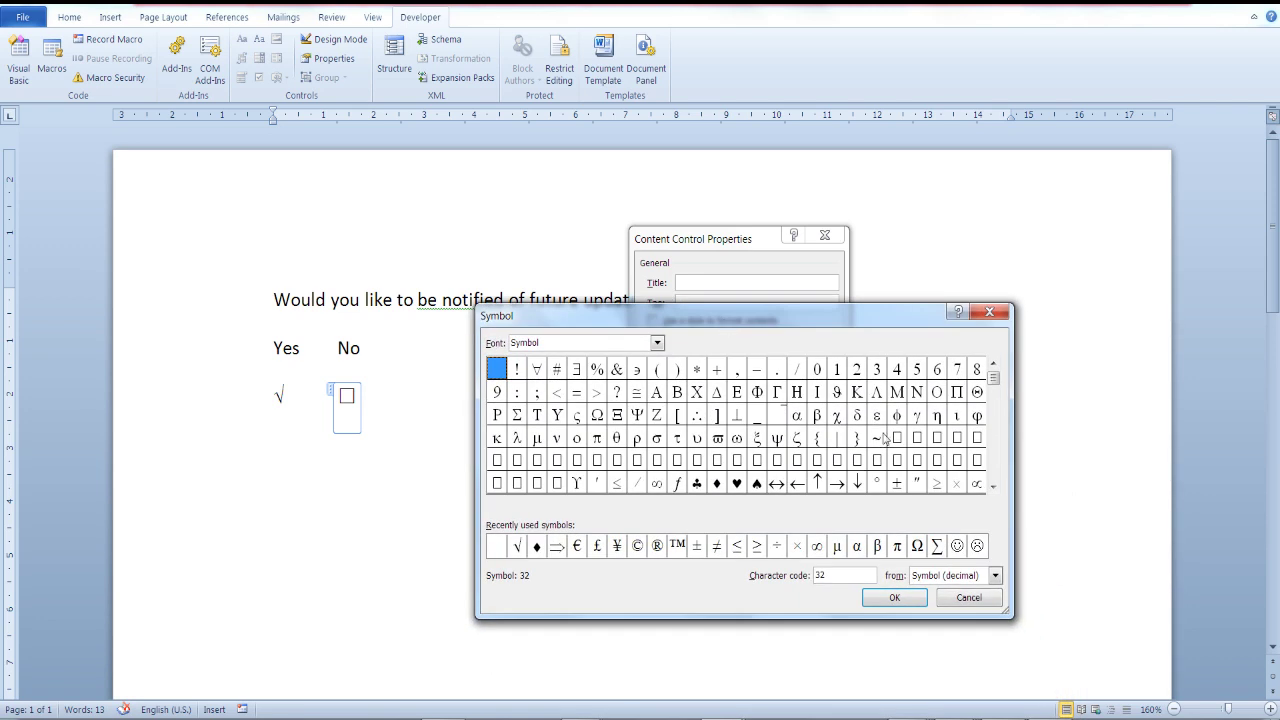
{"action": "left_click", "coordinate": [993, 487]}
{"action": "left_click", "coordinate": [993, 487]}
{"action": "left_click", "coordinate": [993, 487]}
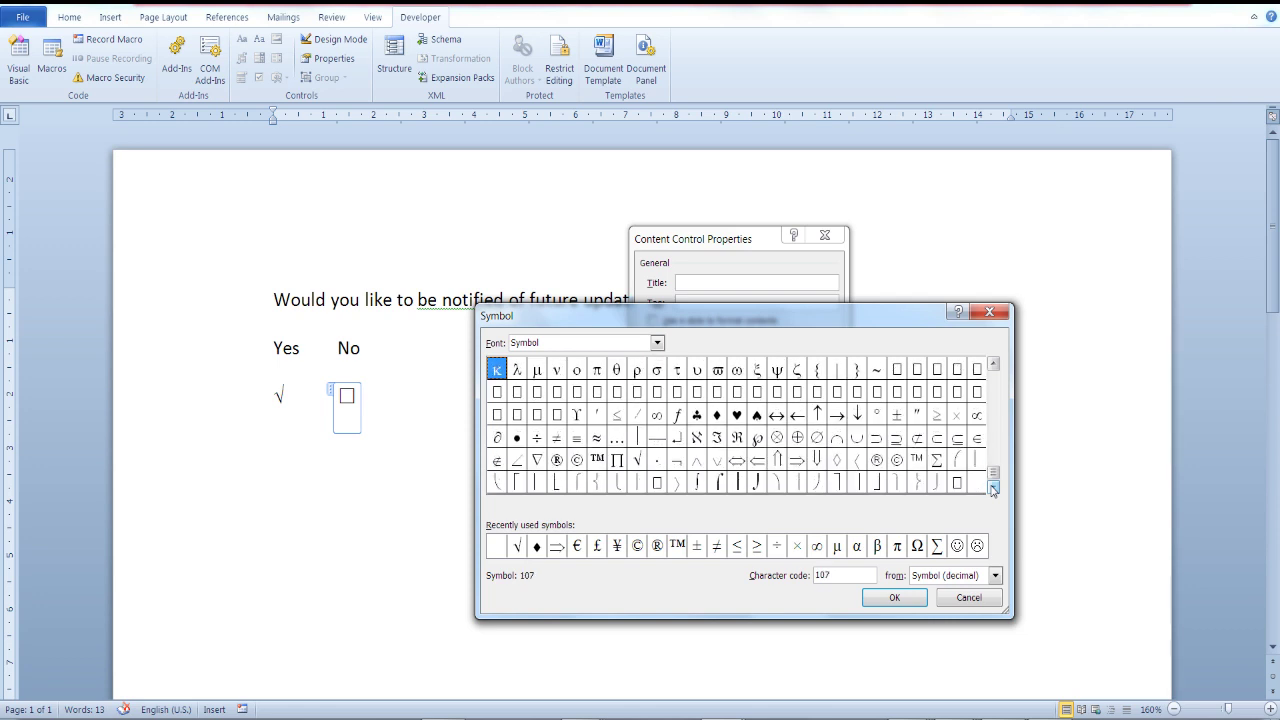
{"action": "left_click", "coordinate": [637, 459]}
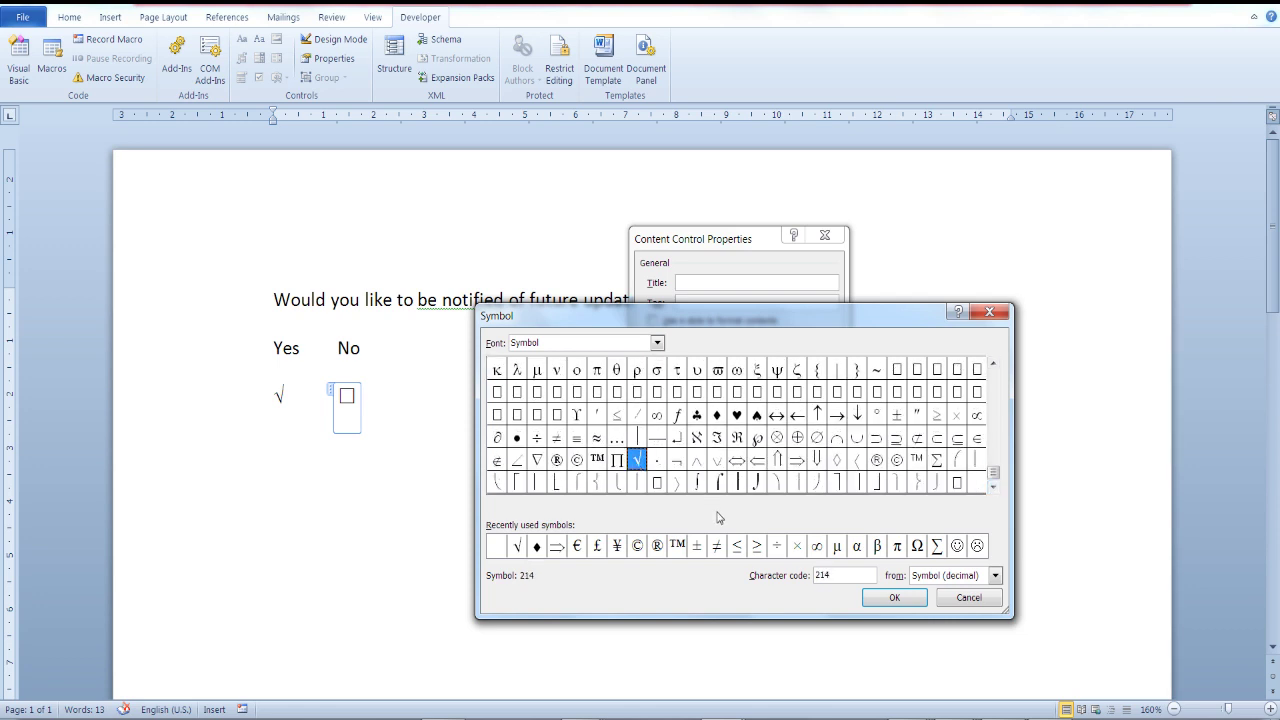
{"action": "left_click", "coordinate": [872, 603]}
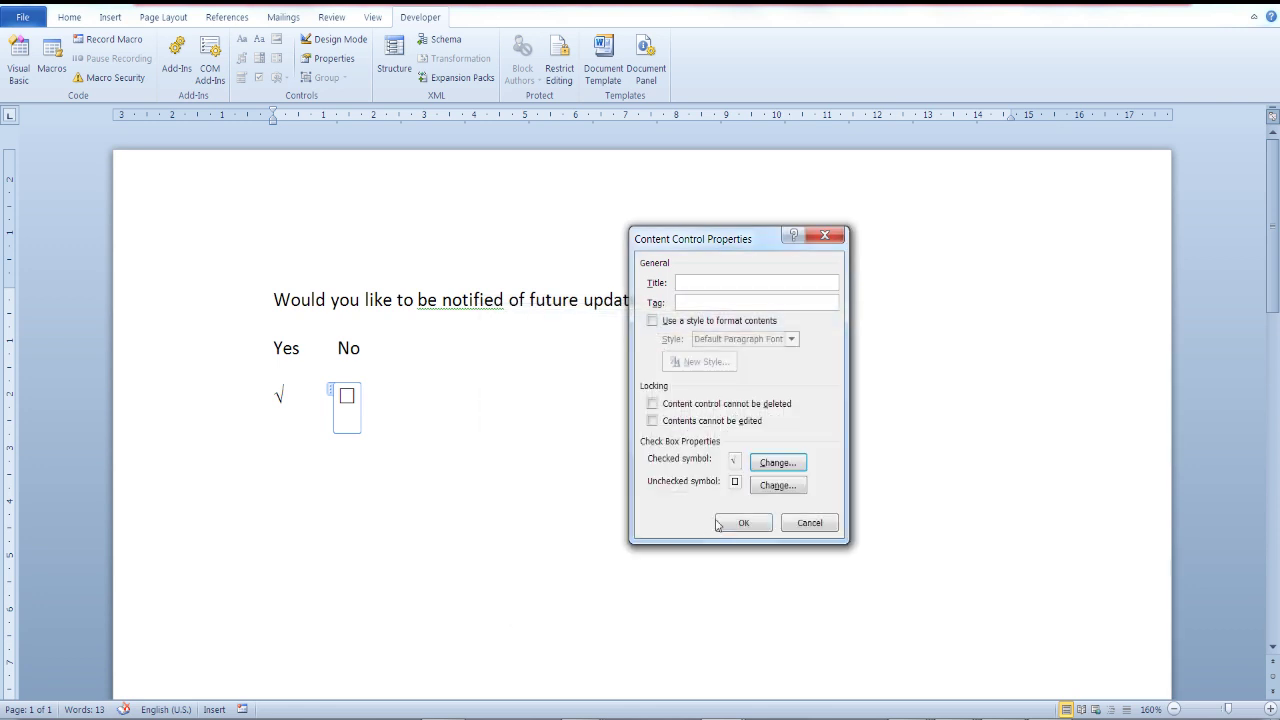
{"action": "left_click", "coordinate": [736, 523]}
{"action": "left_click", "coordinate": [344, 402]}
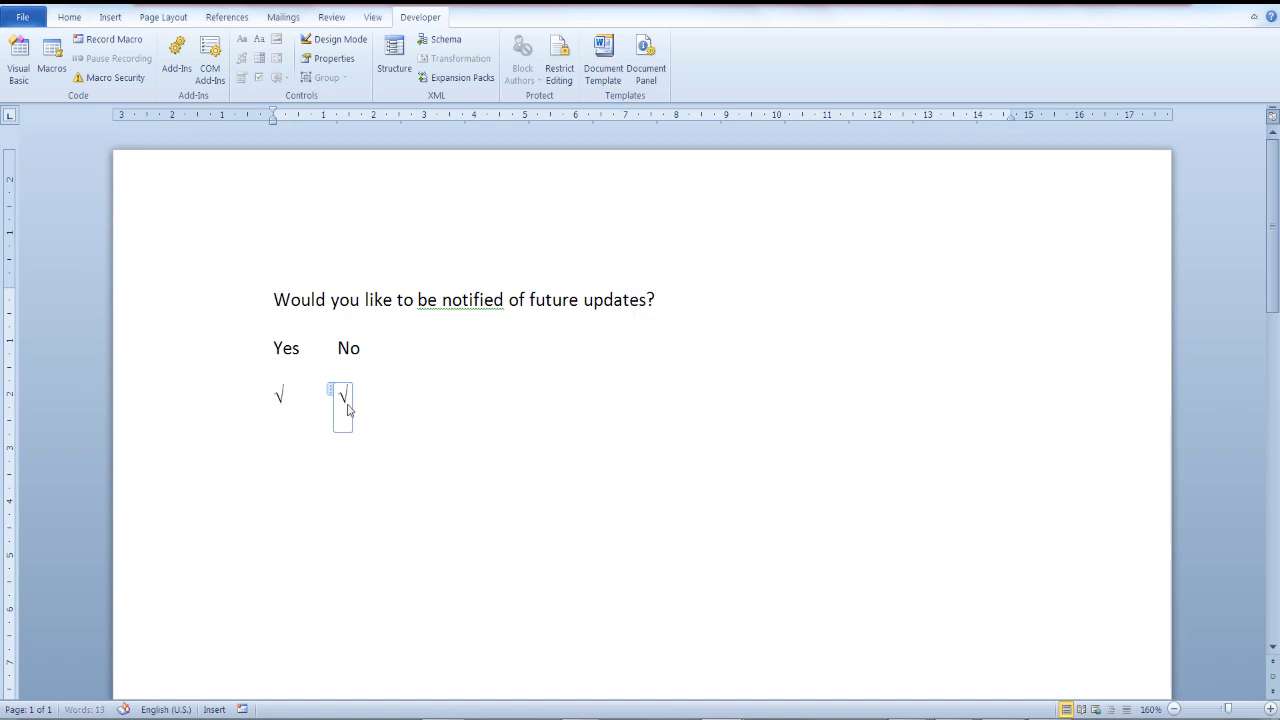
{"action": "left_click", "coordinate": [395, 410]}
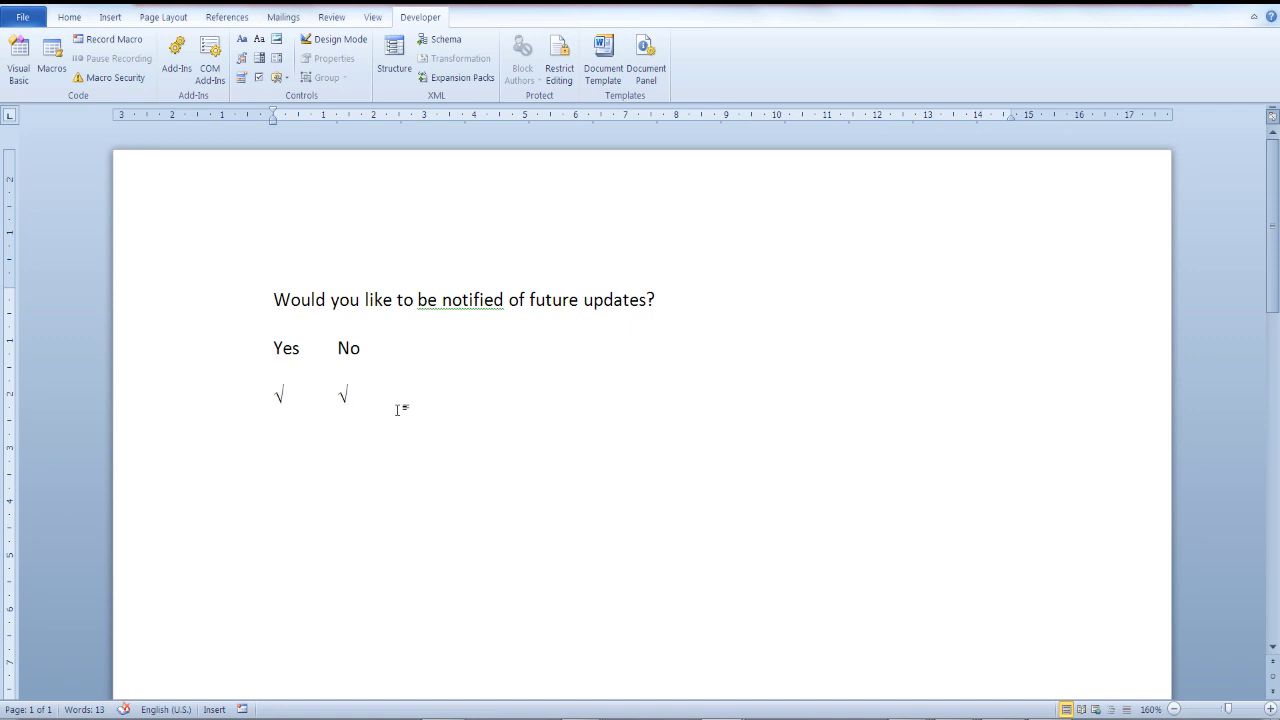
Step: On a new line, add a third check box with √ as its checked symbol and check it
{"action": "key", "text": "Return"}
{"action": "left_click", "coordinate": [259, 78]}
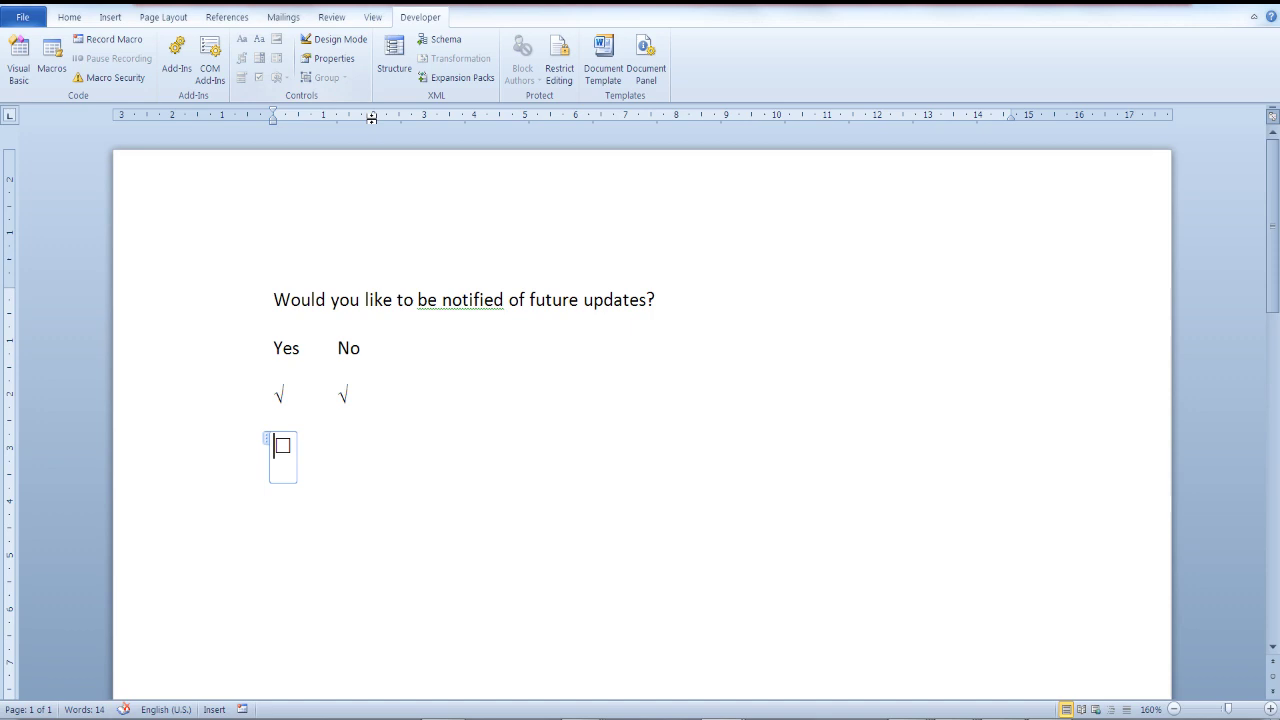
{"action": "left_click", "coordinate": [345, 59]}
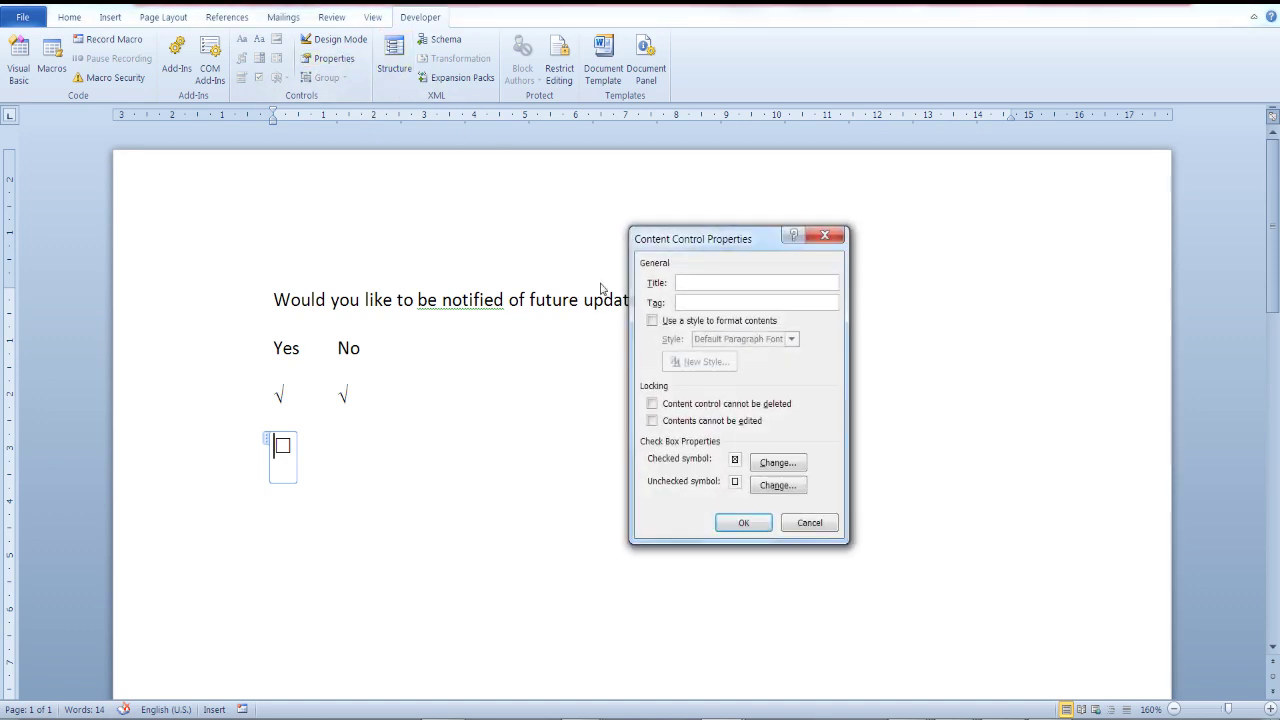
{"action": "left_click", "coordinate": [775, 463]}
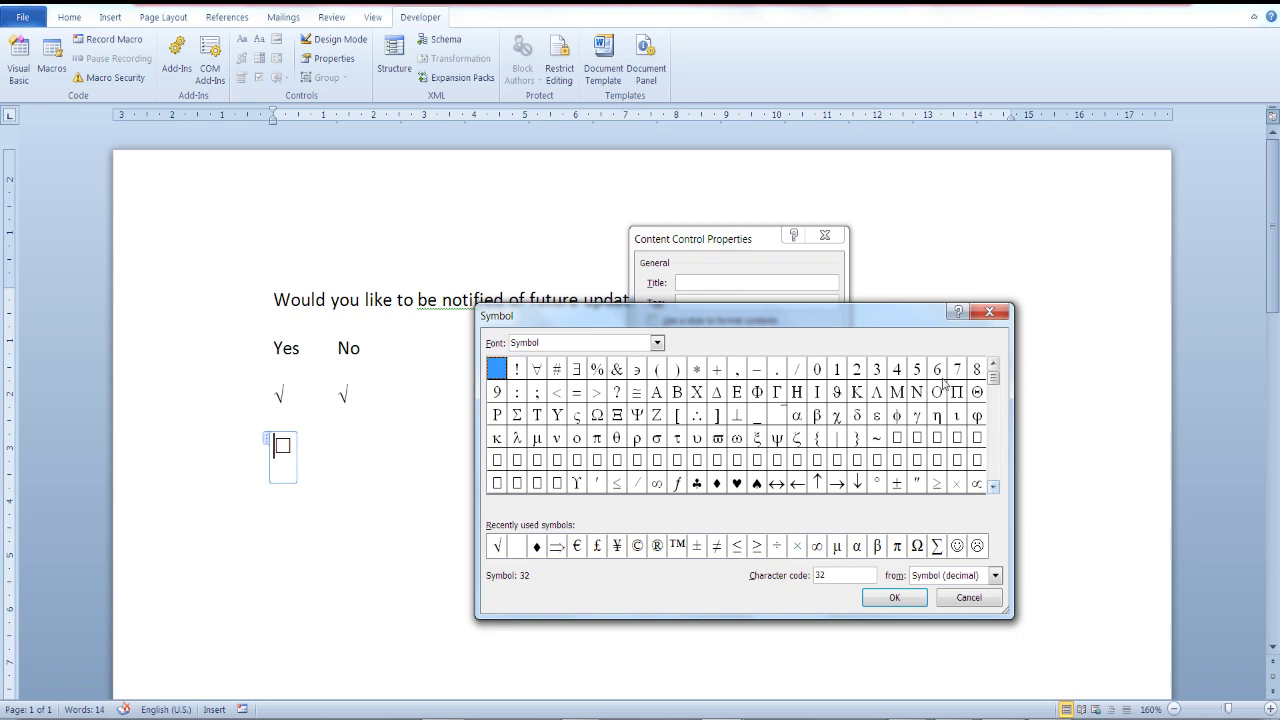
{"action": "left_click", "coordinate": [992, 488]}
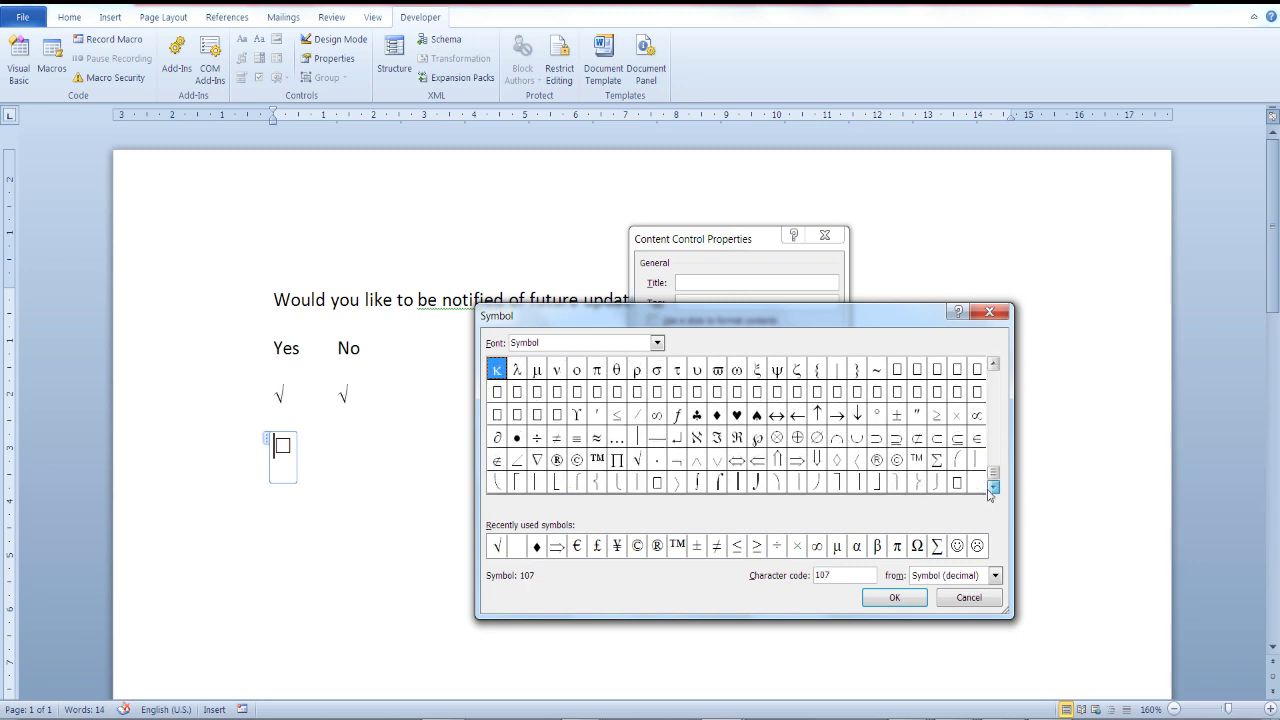
{"action": "left_click", "coordinate": [644, 462]}
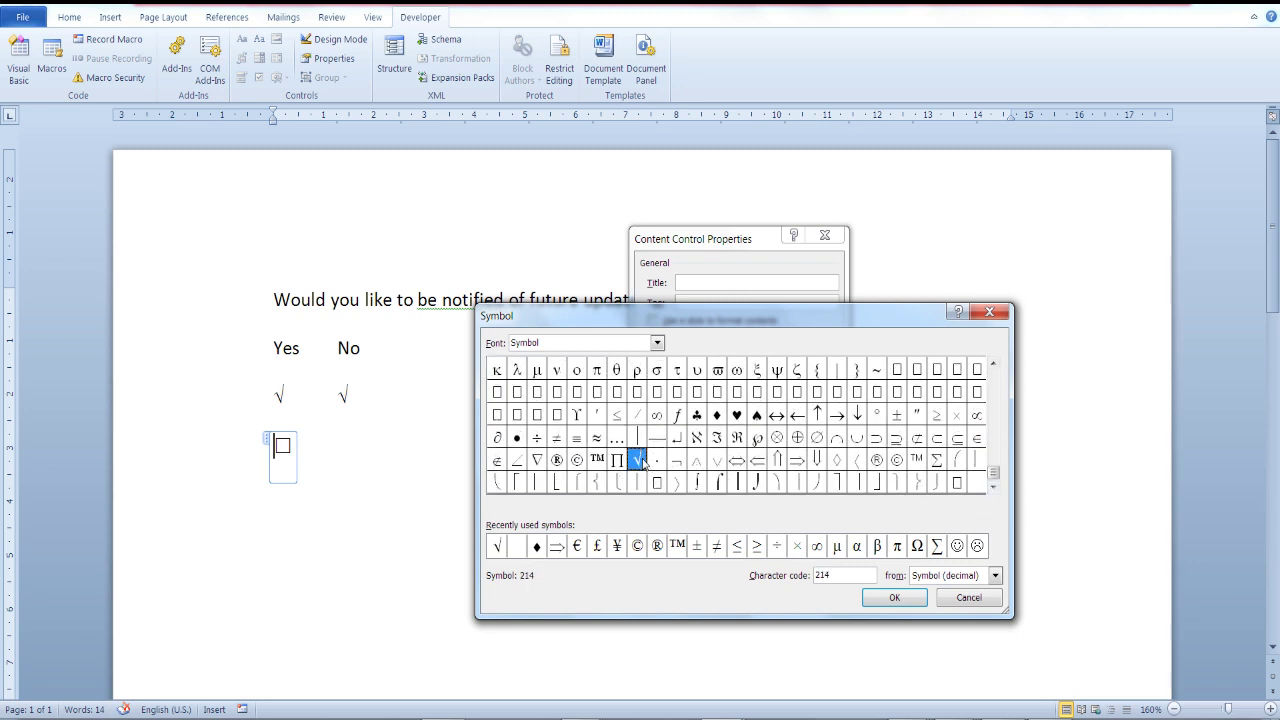
{"action": "left_click", "coordinate": [888, 598]}
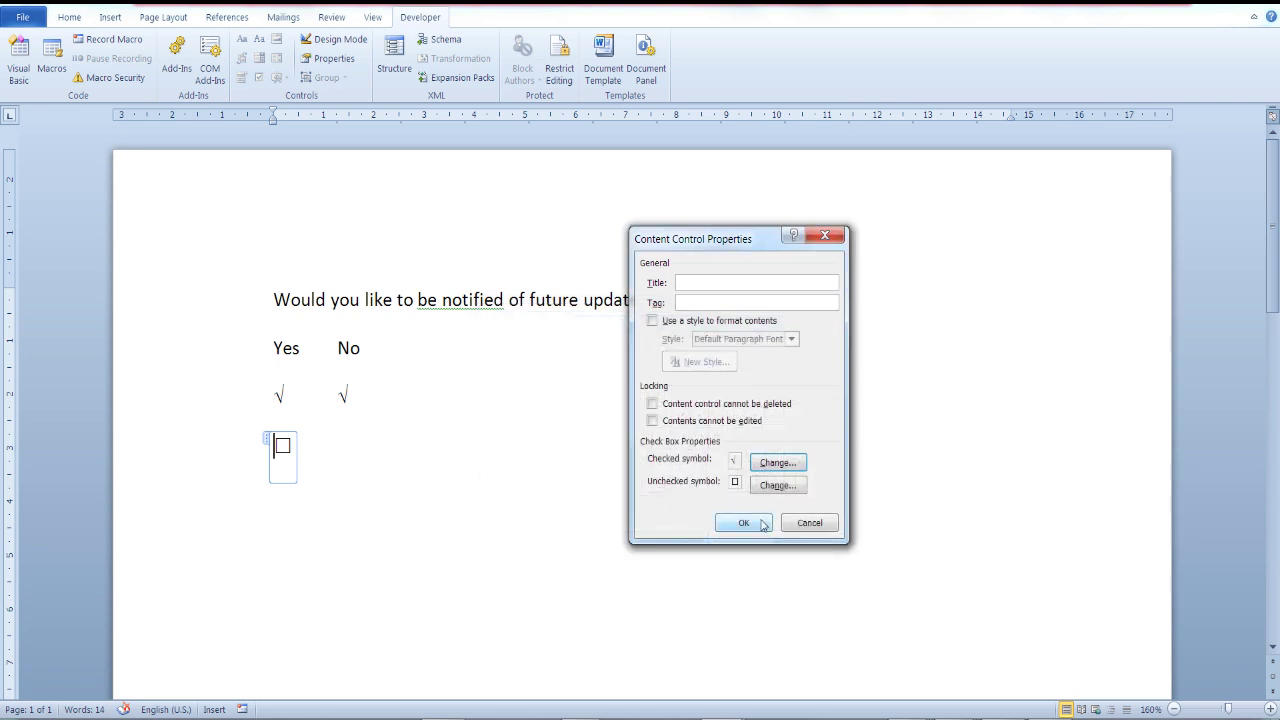
{"action": "left_click", "coordinate": [762, 525]}
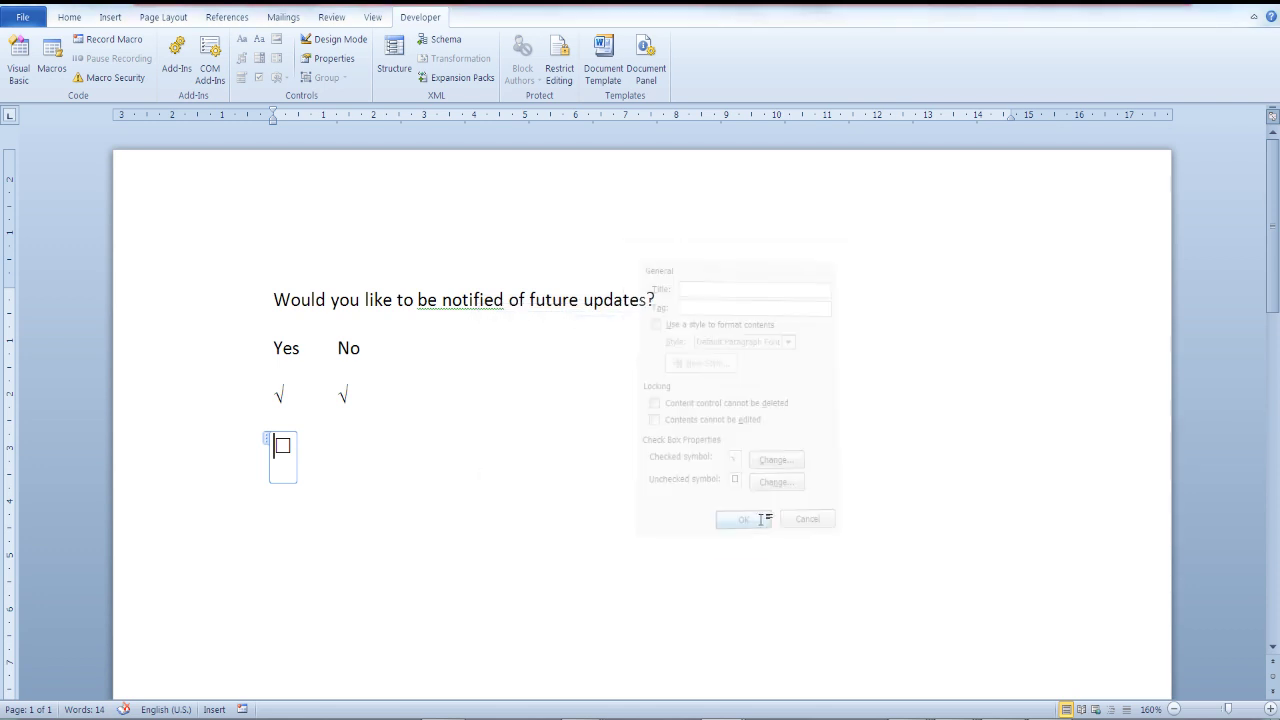
{"action": "left_click", "coordinate": [284, 446]}
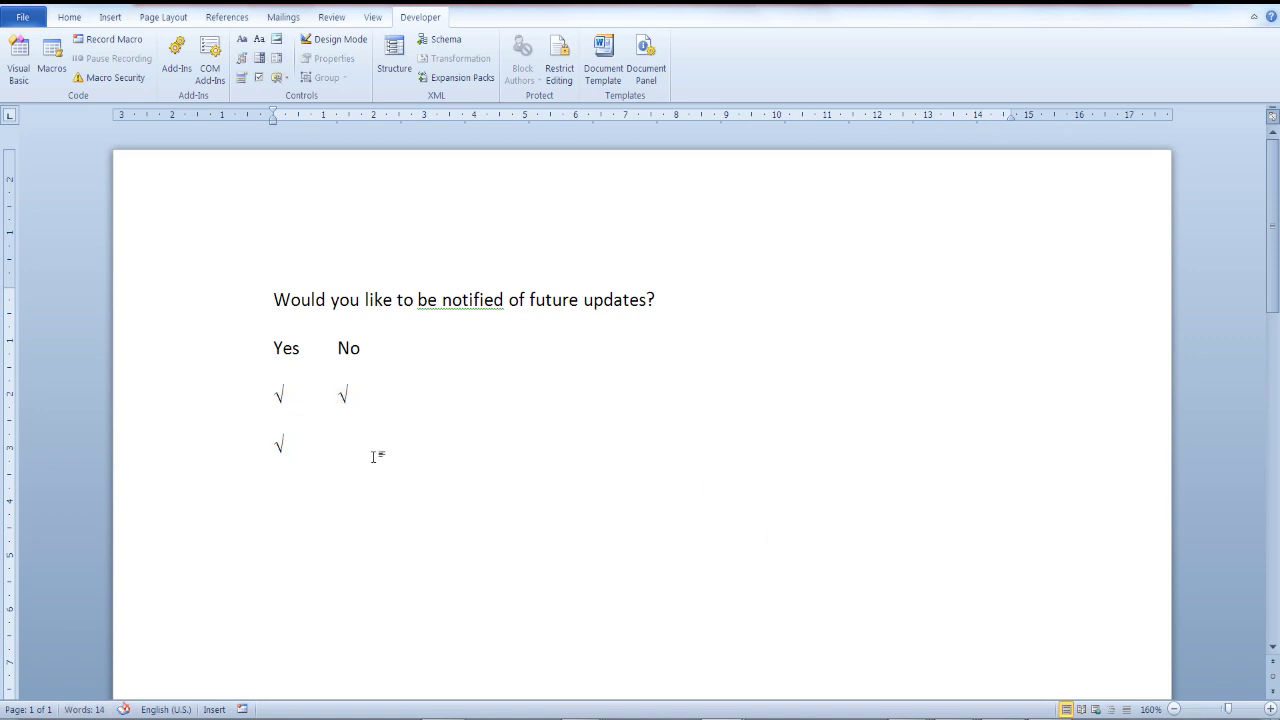